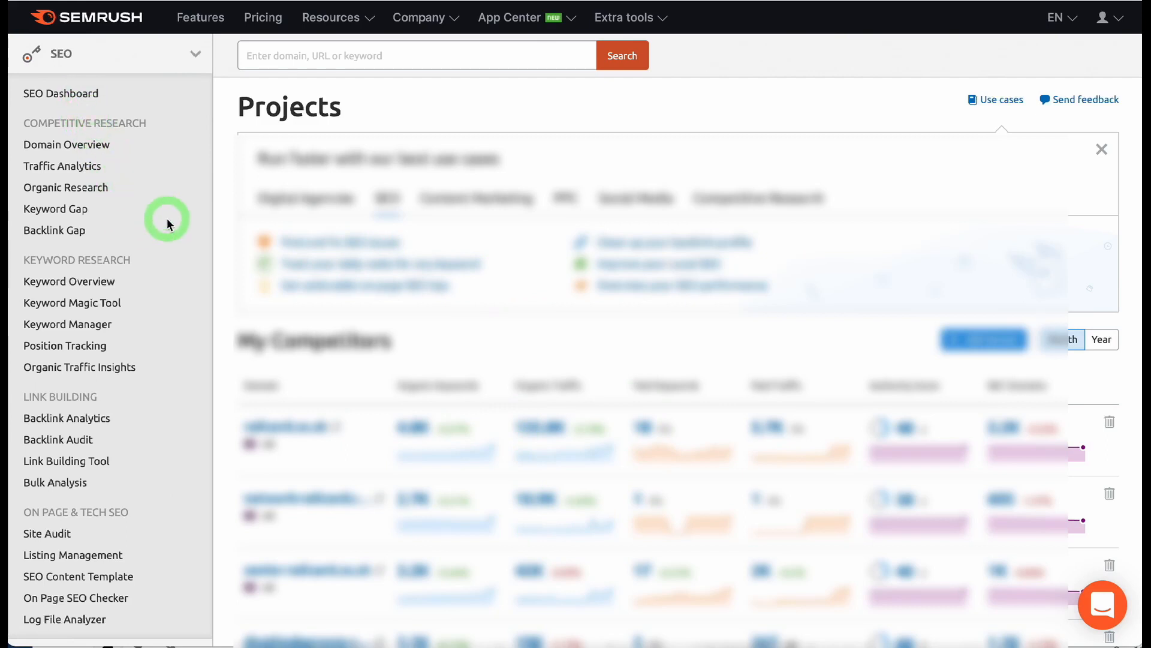
- Open the Site Audit tool and look across the metric columns of the projects table
{"action": "scroll", "coordinate": [116, 252], "scroll_direction": "down", "scroll_amount": 1}
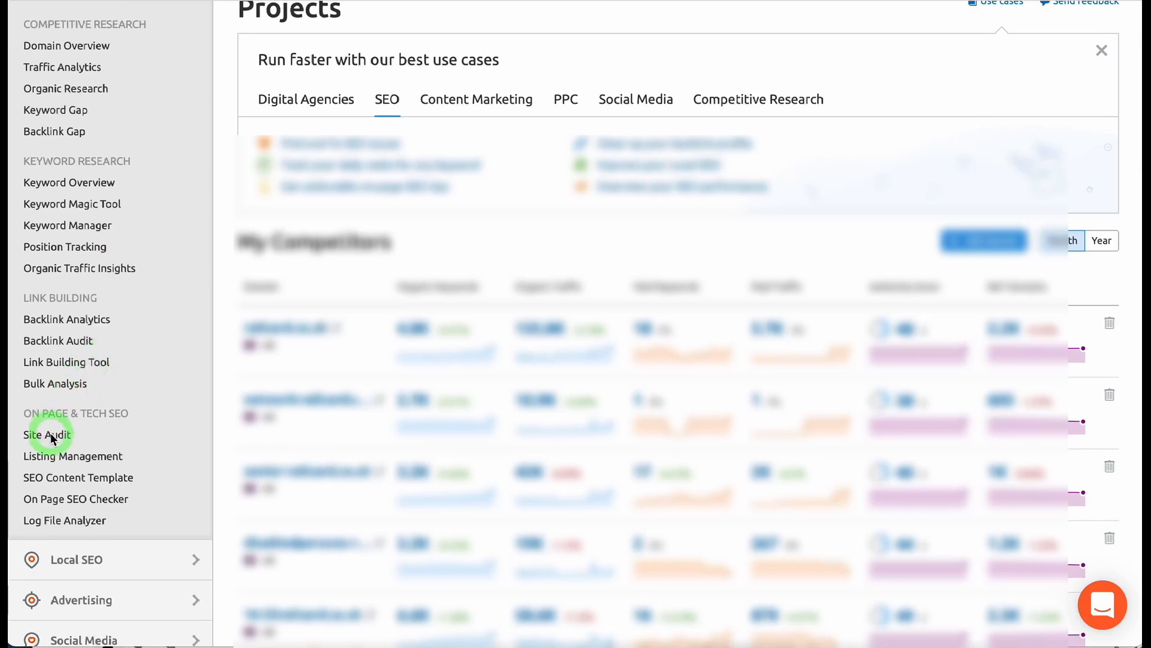
{"action": "left_click", "coordinate": [52, 438]}
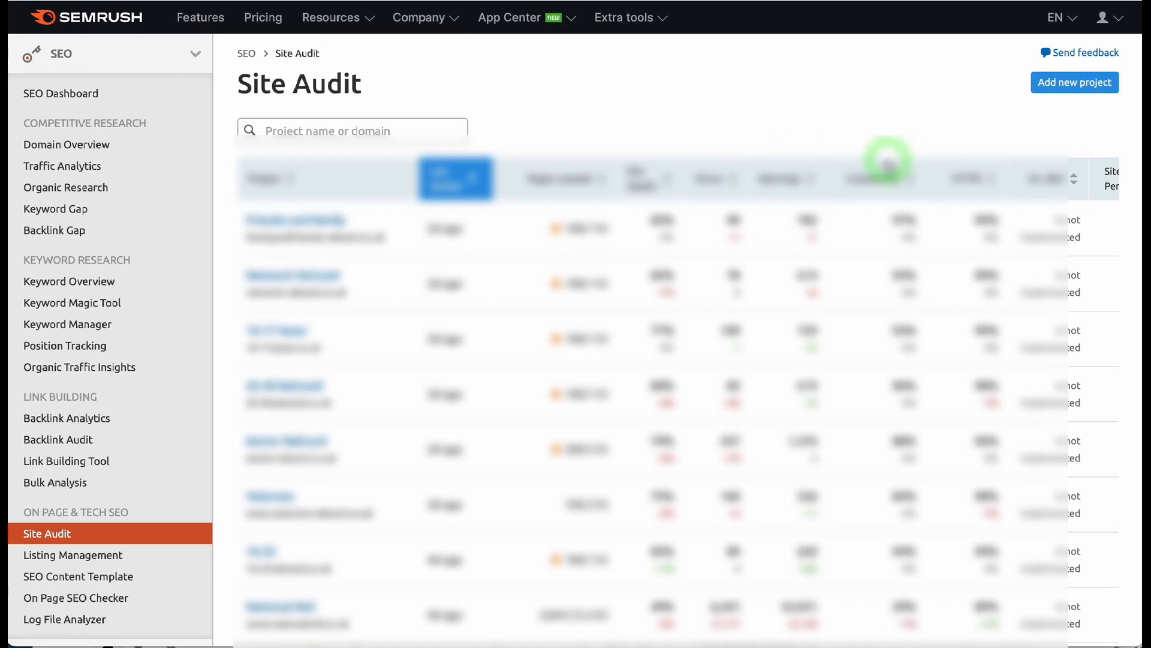
{"action": "scroll", "coordinate": [1085, 187], "scroll_direction": "right", "scroll_amount": 3}
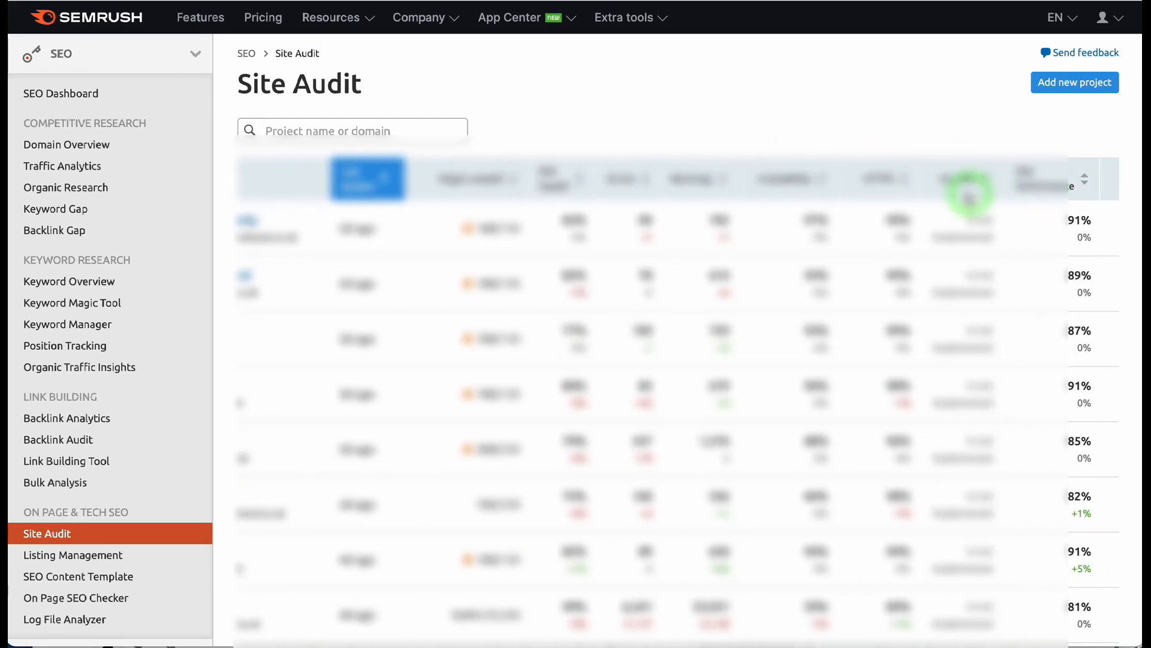
{"action": "scroll", "coordinate": [963, 192], "scroll_direction": "right", "scroll_amount": 3}
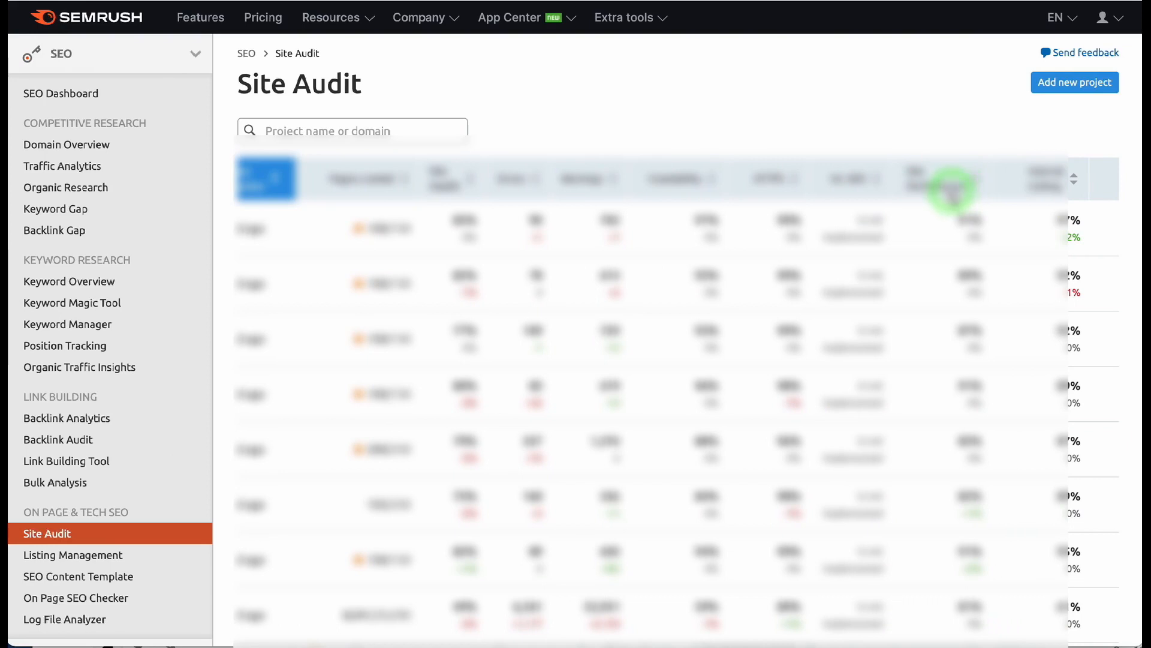
{"action": "scroll", "coordinate": [953, 190], "scroll_direction": "left", "scroll_amount": 5}
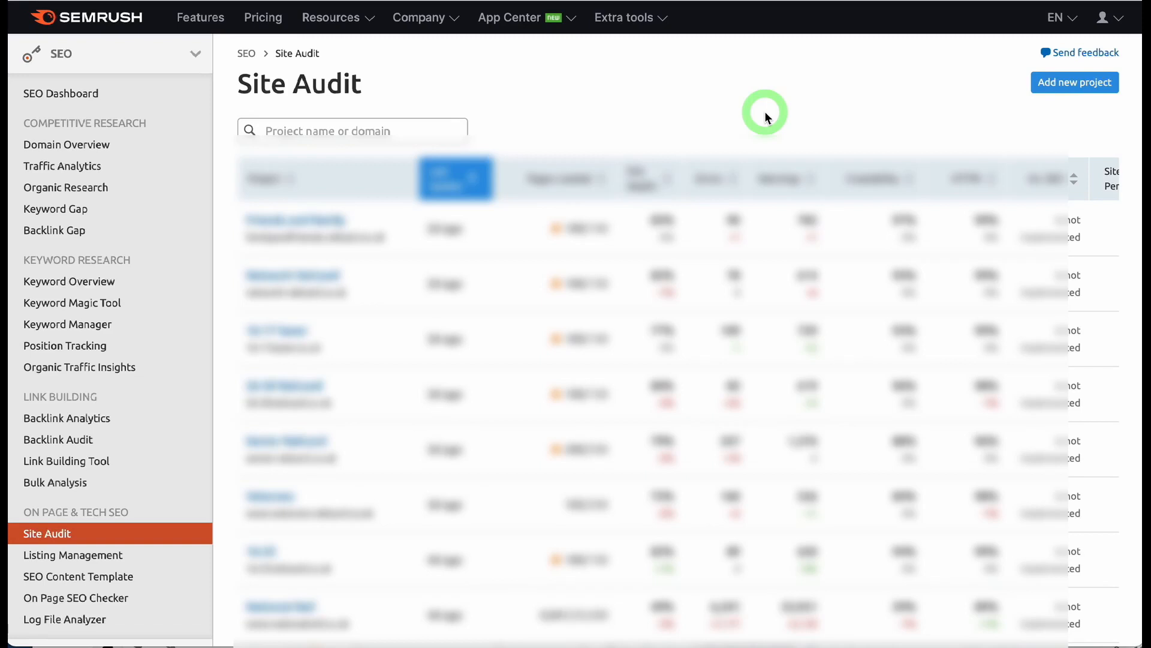
- Examine the Site Audit start page from the domain entry through All-in tech SEO to Thematic Reports
{"action": "left_click", "coordinate": [1058, 398]}
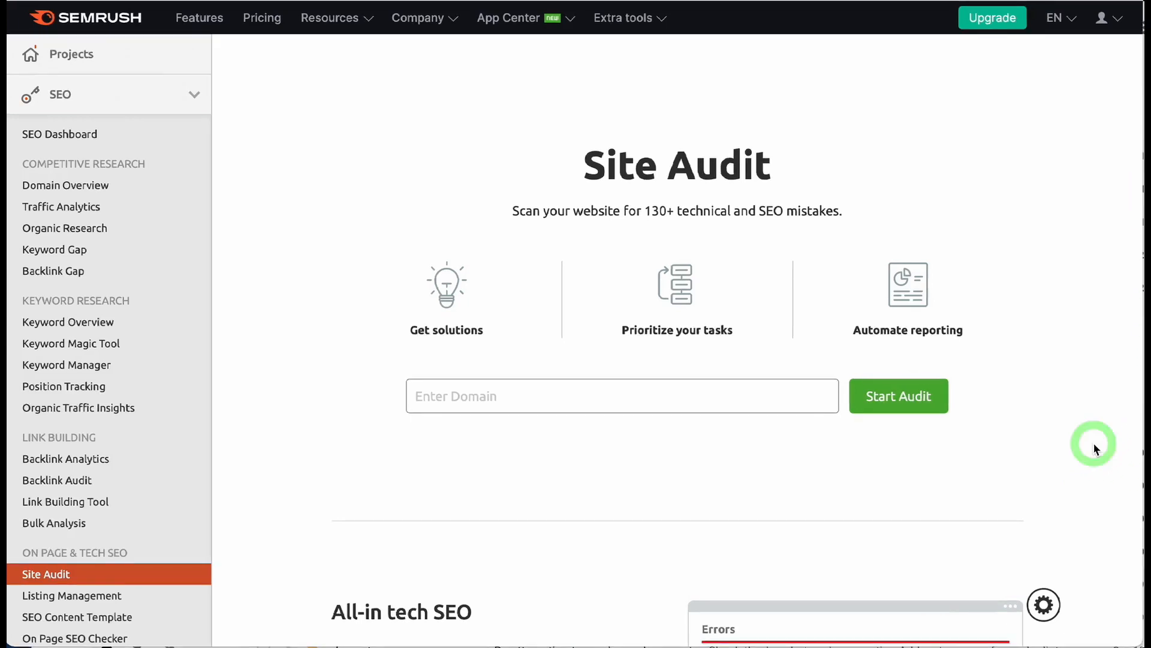
{"action": "scroll", "coordinate": [1092, 444], "scroll_direction": "down", "scroll_amount": 2}
{"action": "scroll", "coordinate": [1093, 449], "scroll_direction": "down", "scroll_amount": 2}
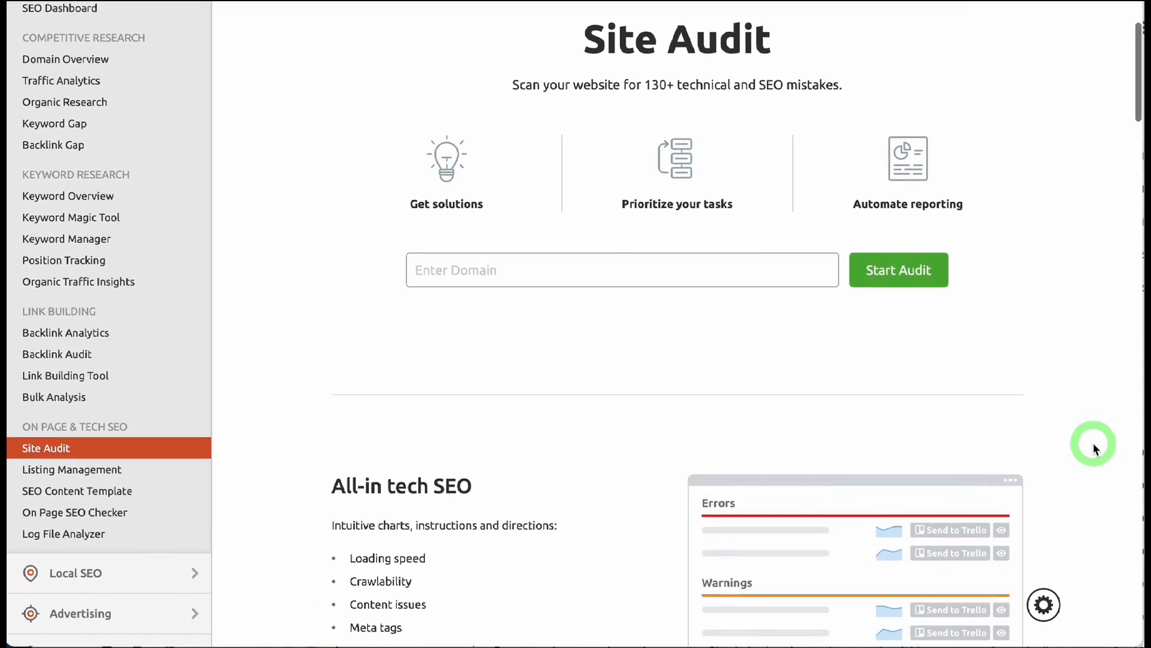
{"action": "scroll", "coordinate": [1093, 448], "scroll_direction": "down", "scroll_amount": 2}
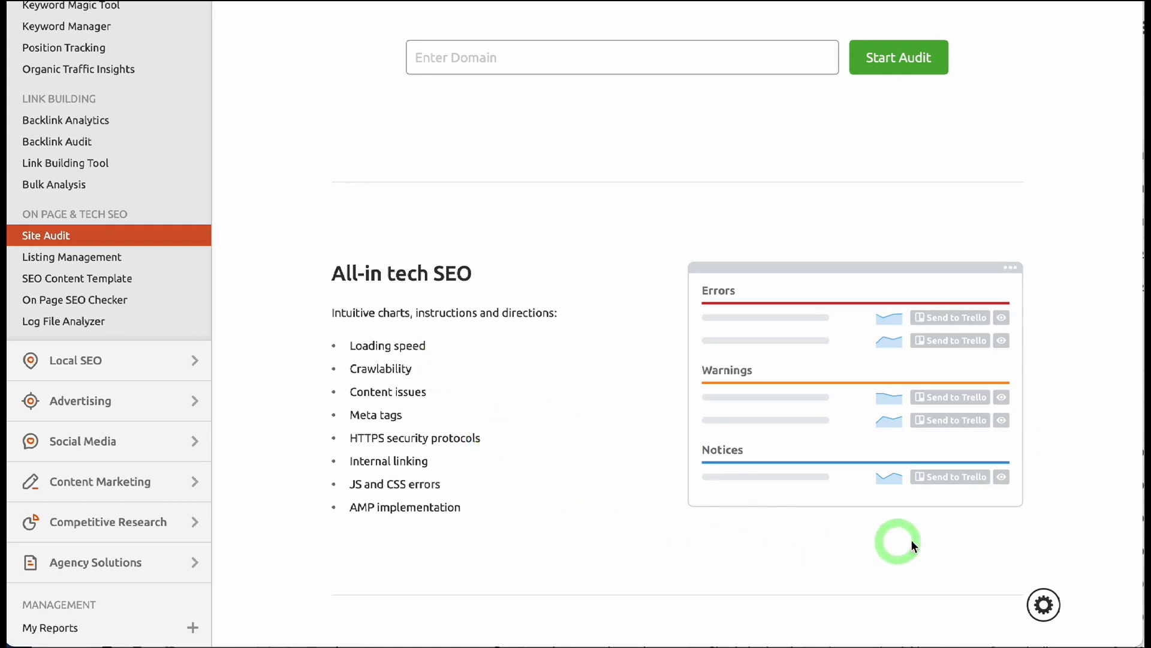
{"action": "scroll", "coordinate": [1088, 544], "scroll_direction": "down", "scroll_amount": 4}
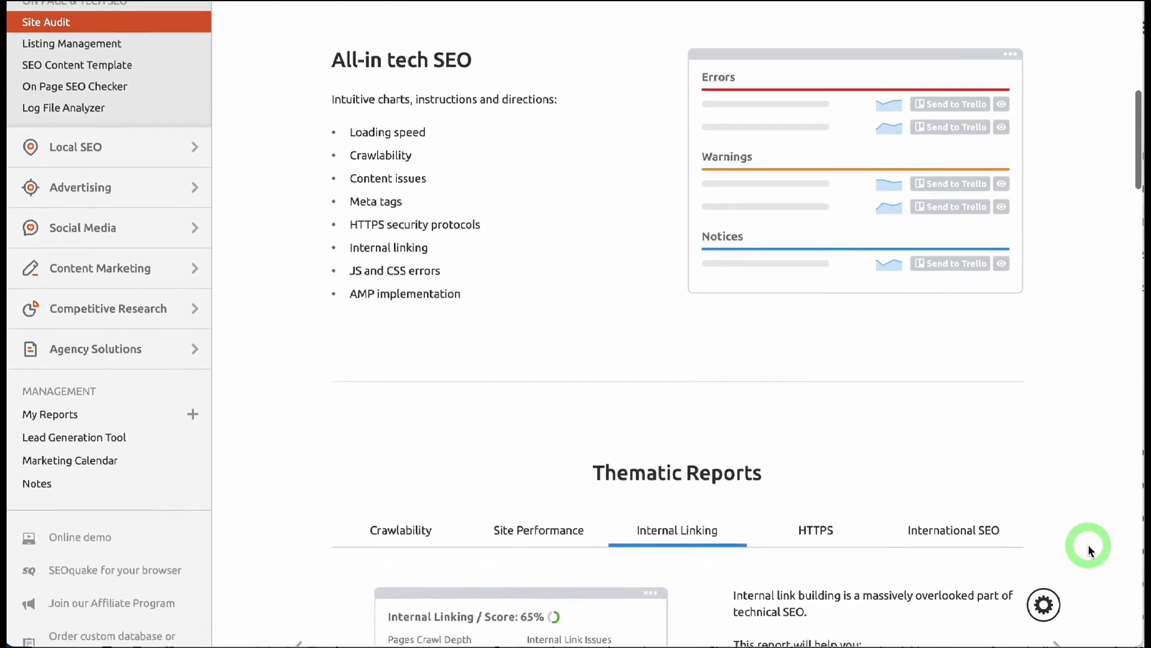
{"action": "scroll", "coordinate": [1087, 545], "scroll_direction": "down", "scroll_amount": 4}
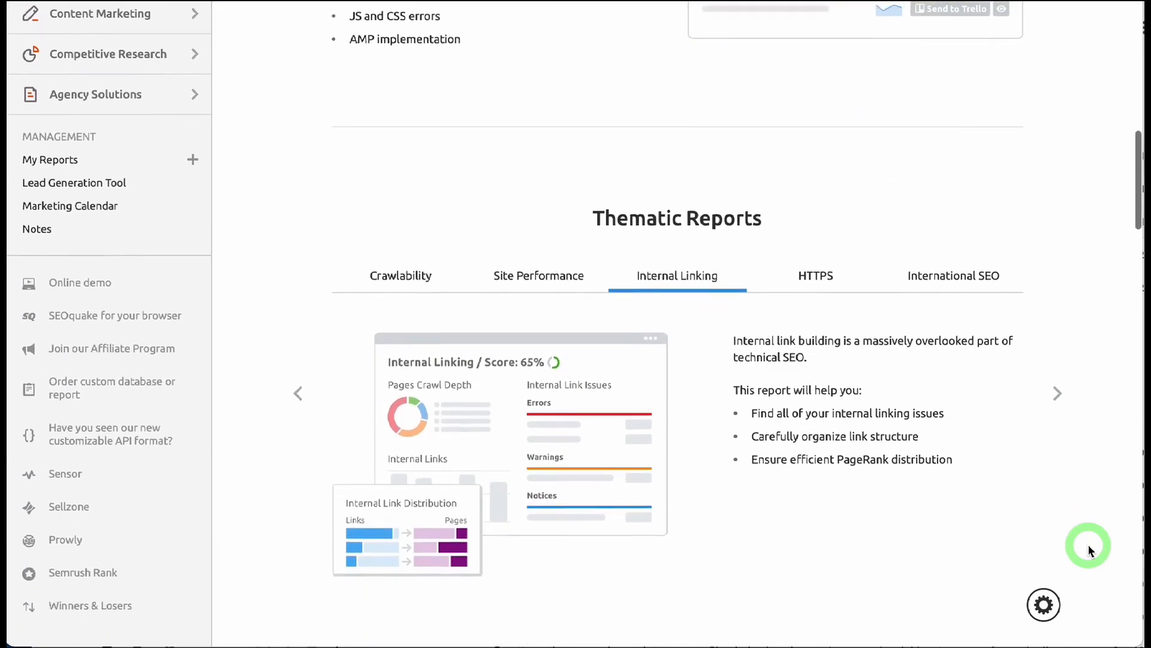
{"action": "scroll", "coordinate": [1089, 546], "scroll_direction": "down", "scroll_amount": 1}
{"action": "scroll", "coordinate": [1089, 546], "scroll_direction": "up", "scroll_amount": 1}
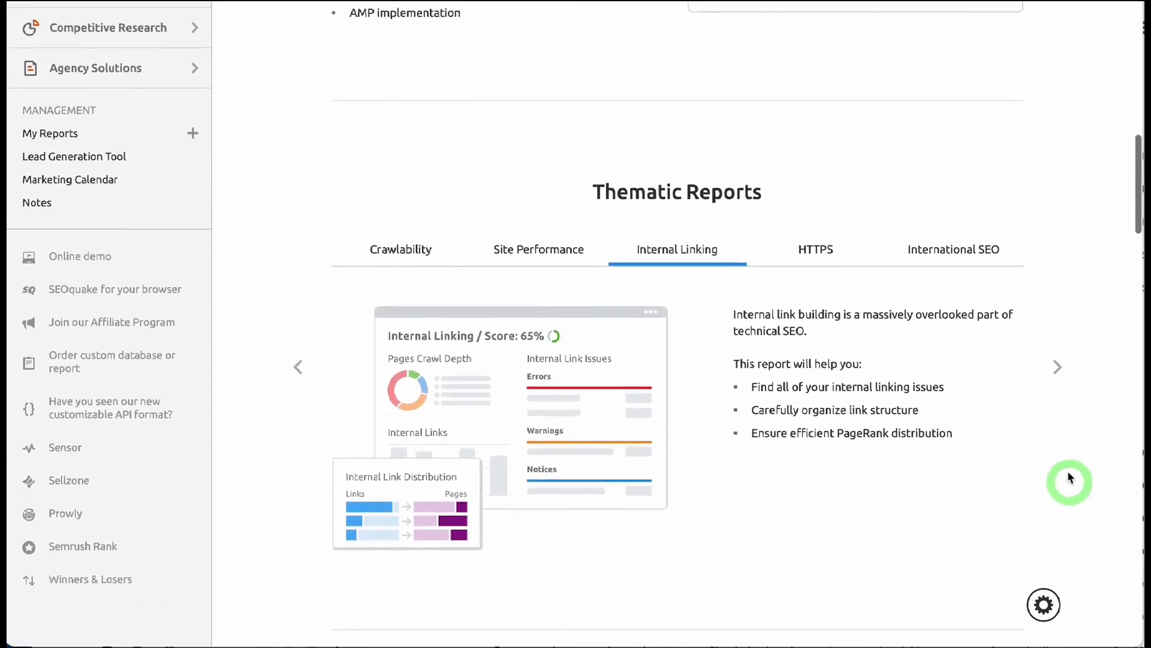
- Browse the Thematic Reports previews, including HTTPS, International SEO and Site Performance
{"action": "left_click", "coordinate": [1056, 370]}
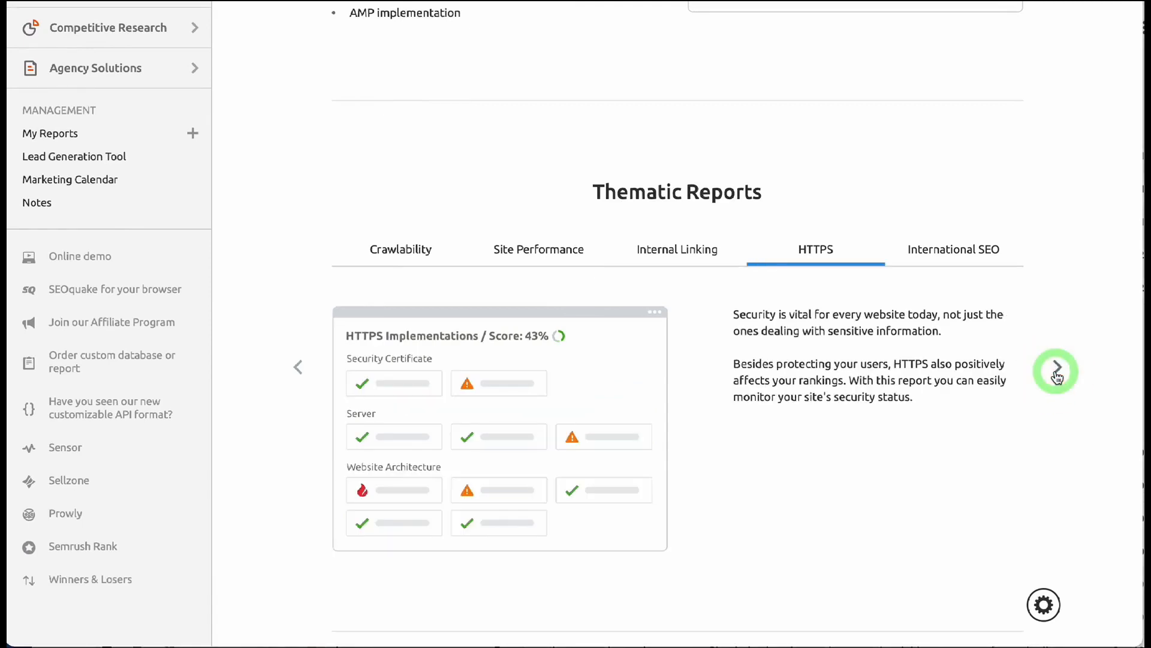
{"action": "left_click", "coordinate": [1057, 369]}
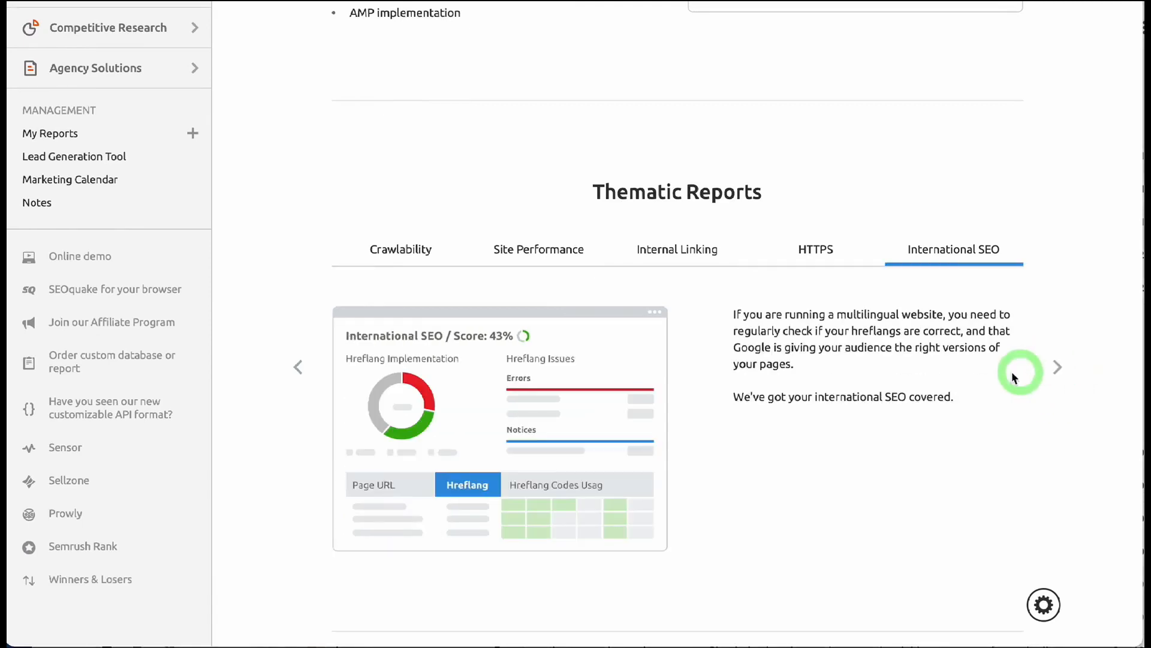
{"action": "left_click", "coordinate": [298, 368]}
{"action": "left_click", "coordinate": [299, 369]}
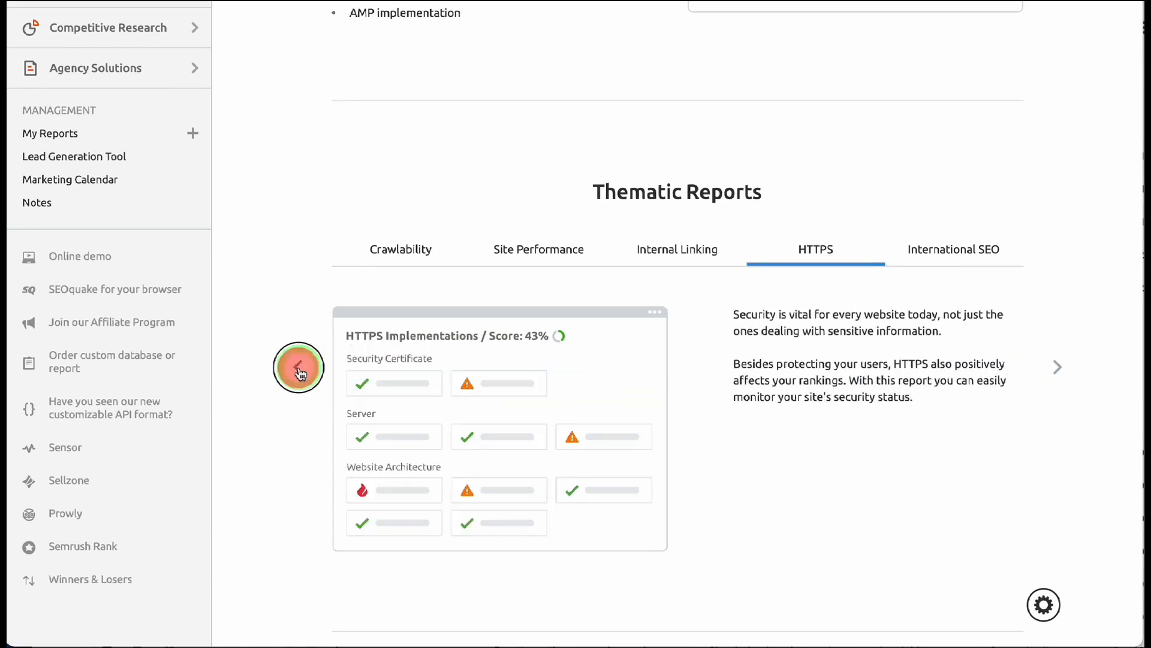
{"action": "left_click", "coordinate": [298, 368]}
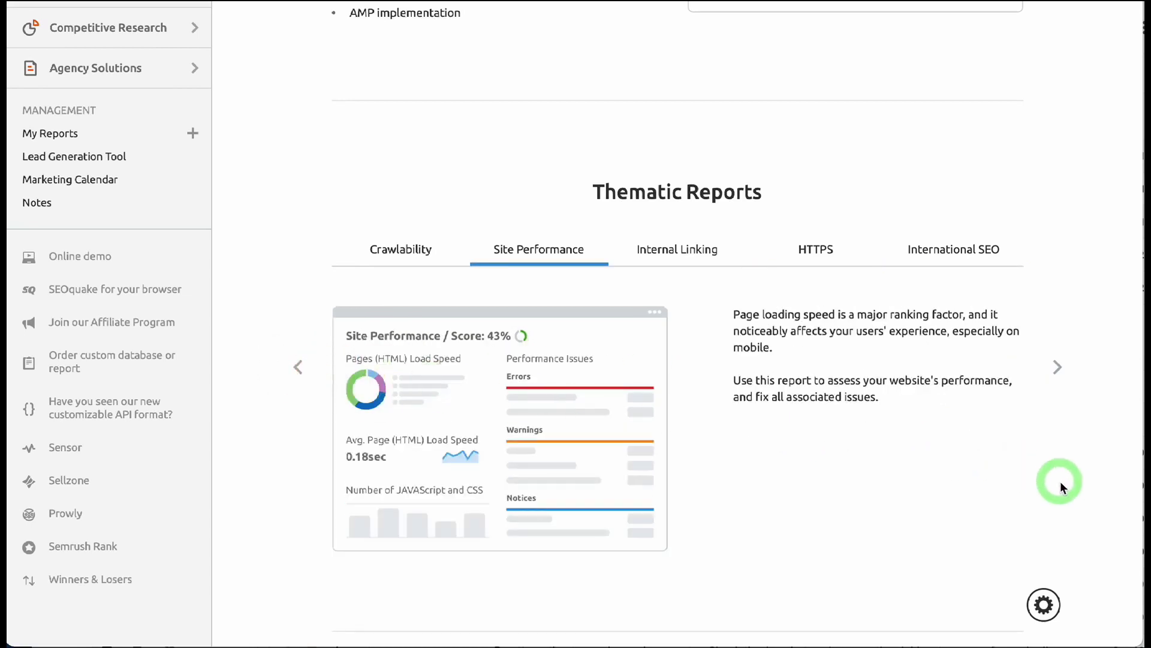
- Review the task prioritization and crawl comparison sections, and return to the start of the Site Audit page
{"action": "scroll", "coordinate": [1070, 486], "scroll_direction": "down", "scroll_amount": 5}
{"action": "scroll", "coordinate": [1070, 486], "scroll_direction": "down", "scroll_amount": 3}
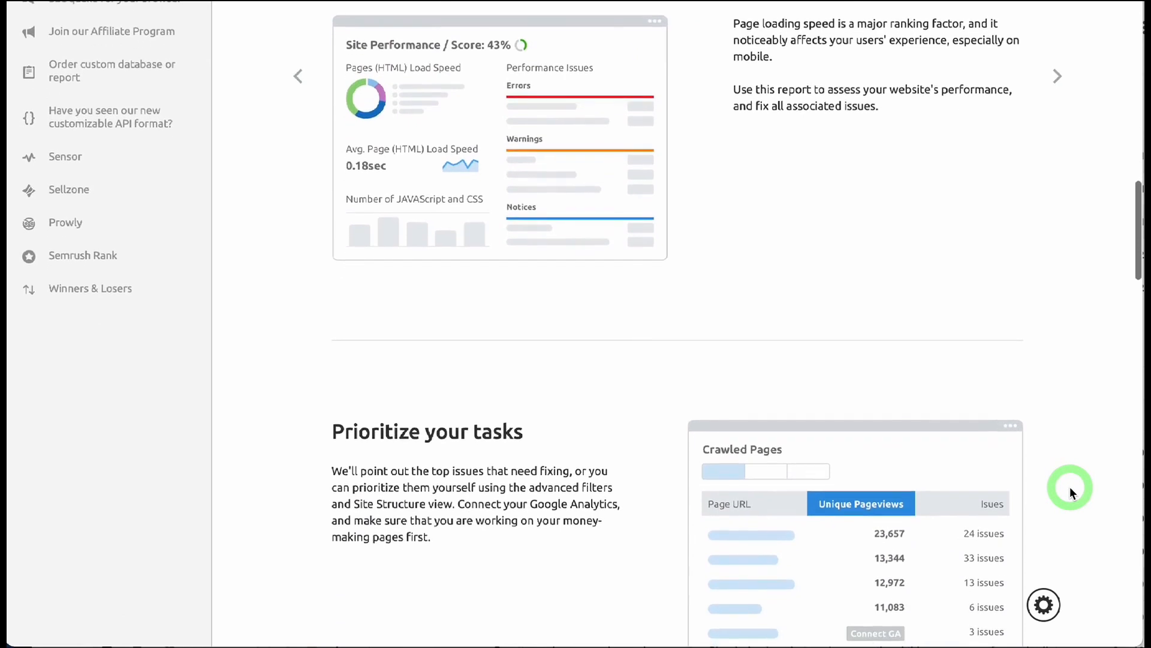
{"action": "scroll", "coordinate": [1069, 487], "scroll_direction": "down", "scroll_amount": 4}
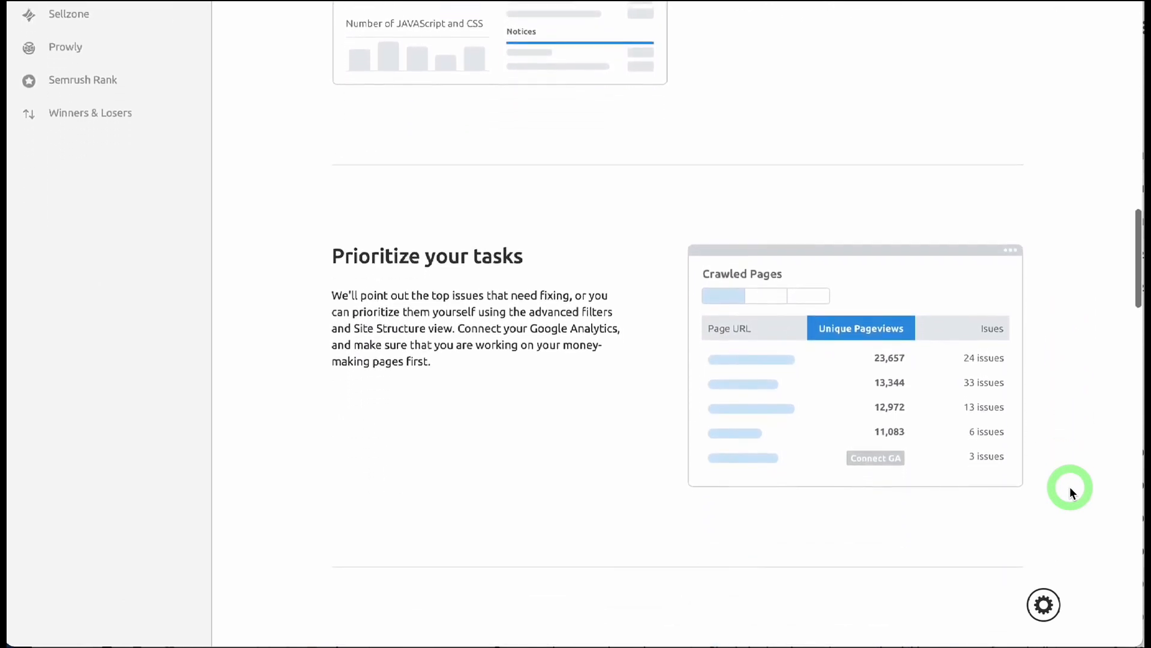
{"action": "scroll", "coordinate": [1070, 487], "scroll_direction": "down", "scroll_amount": 4}
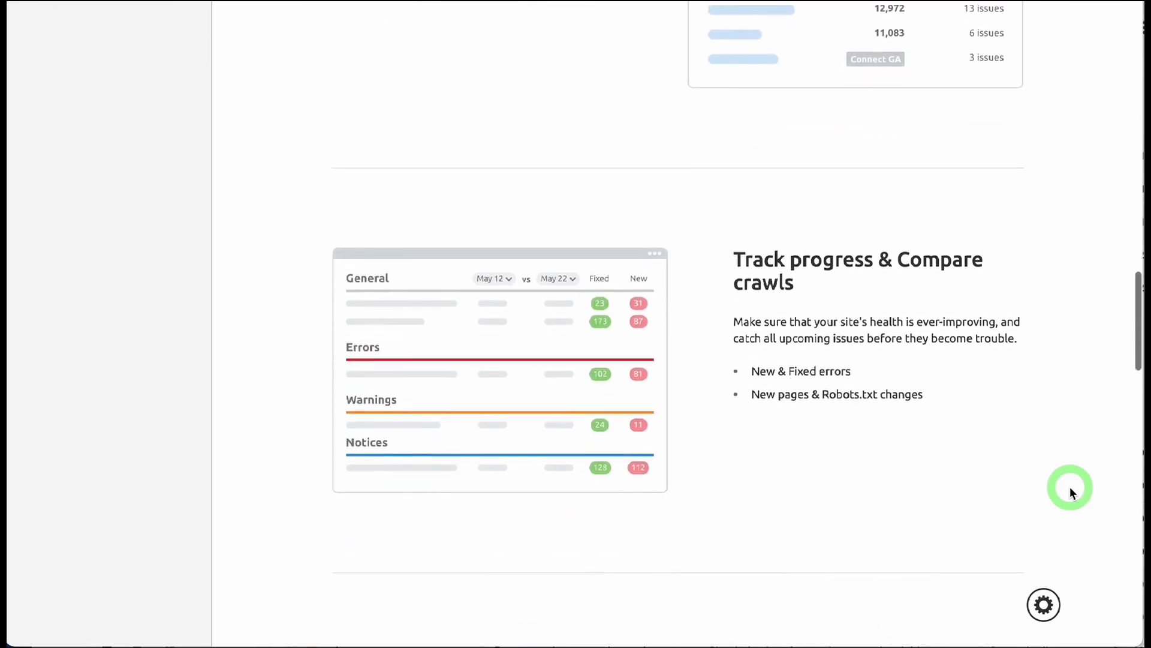
{"action": "scroll", "coordinate": [1070, 486], "scroll_direction": "up", "scroll_amount": 12}
{"action": "scroll", "coordinate": [1070, 487], "scroll_direction": "up", "scroll_amount": 10}
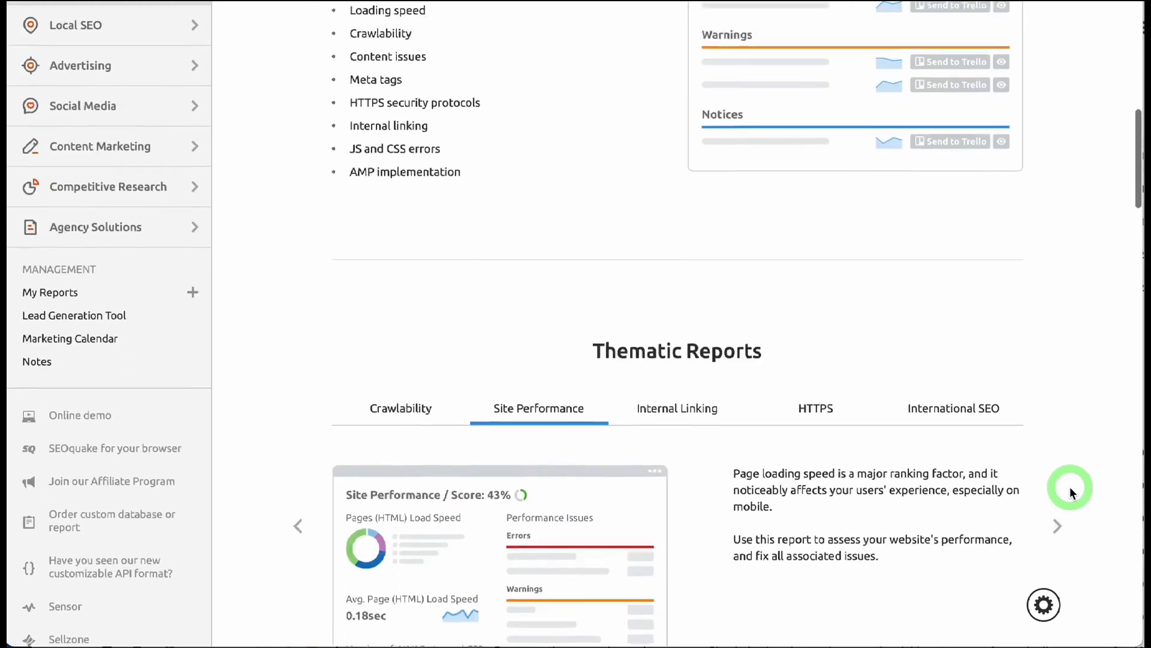
{"action": "scroll", "coordinate": [1070, 487], "scroll_direction": "up", "scroll_amount": 3}
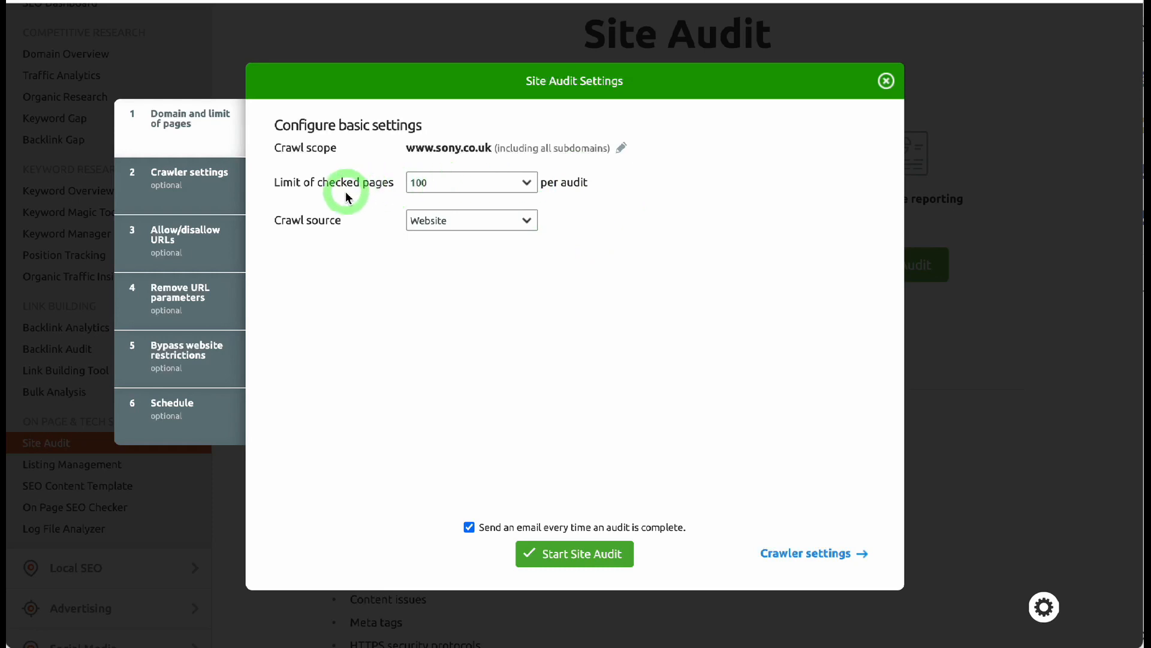
- View the available options for the limit of checked pages and the crawl source in the basic audit settings
{"action": "left_click", "coordinate": [532, 181]}
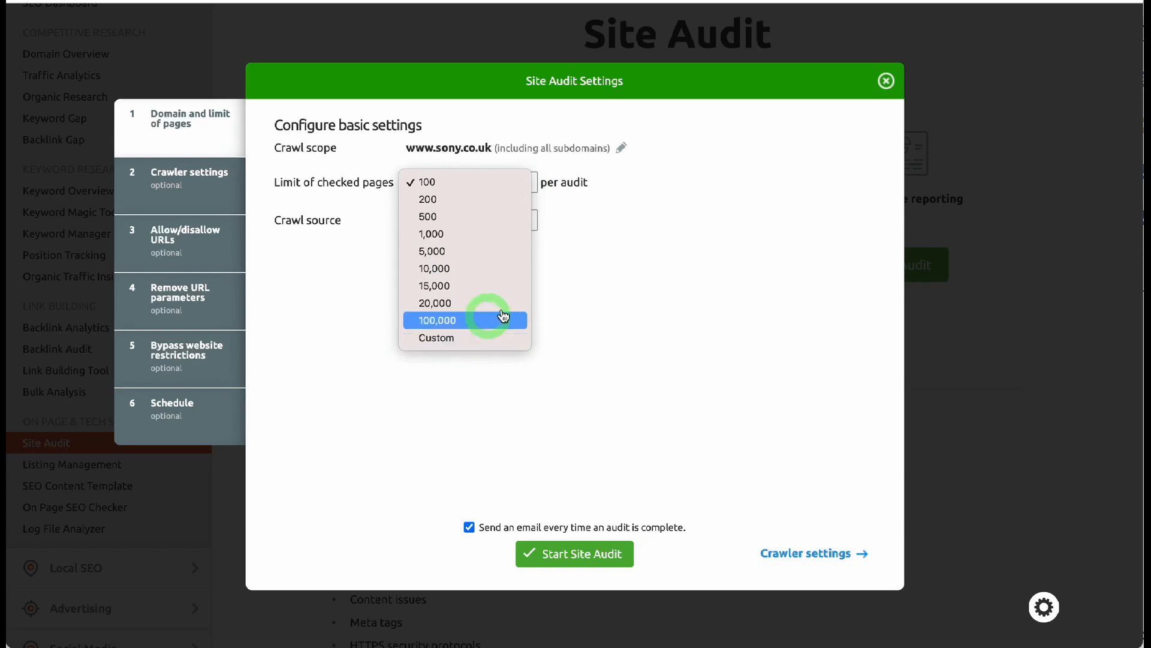
{"action": "left_click", "coordinate": [674, 264]}
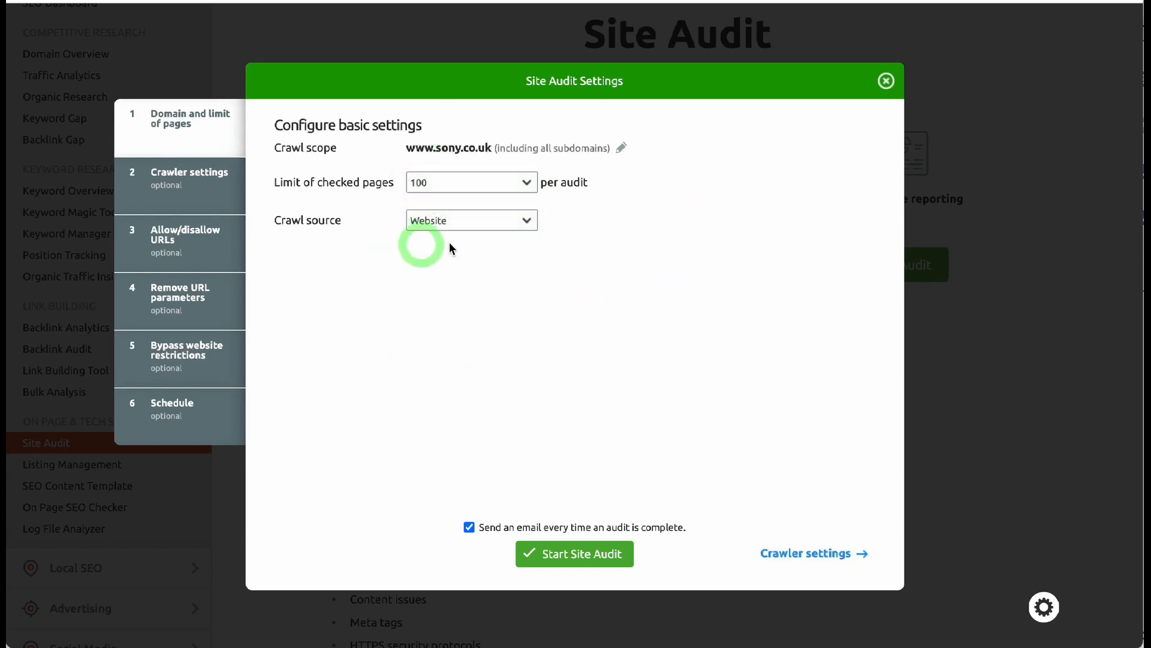
{"action": "left_click", "coordinate": [525, 222]}
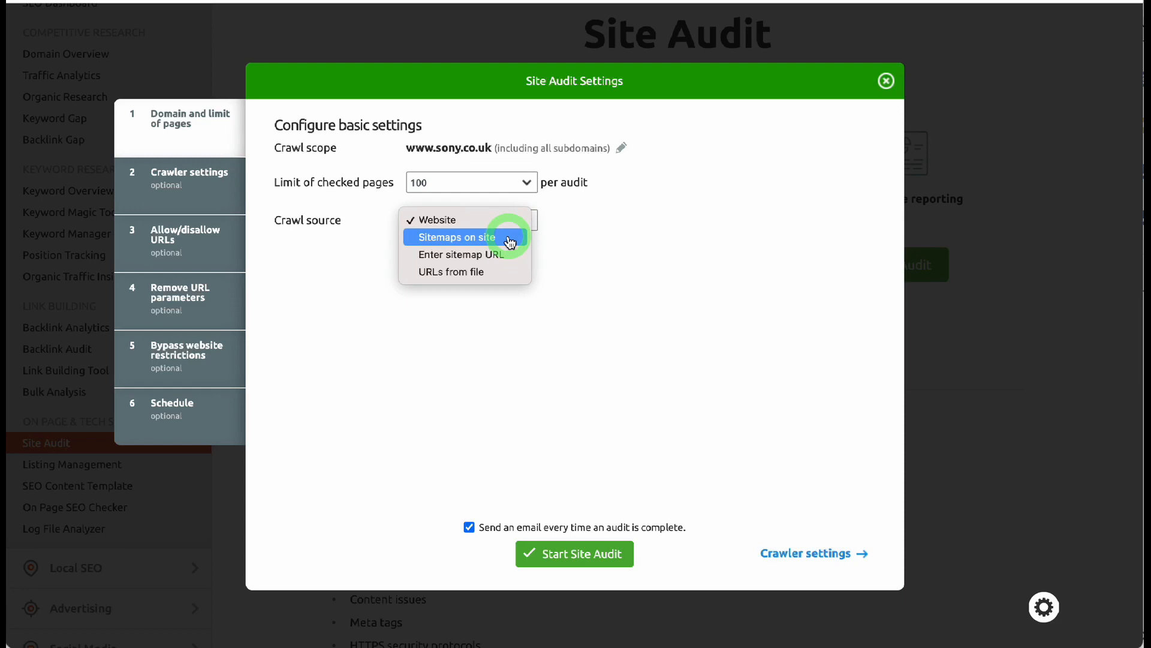
{"action": "left_click", "coordinate": [638, 236]}
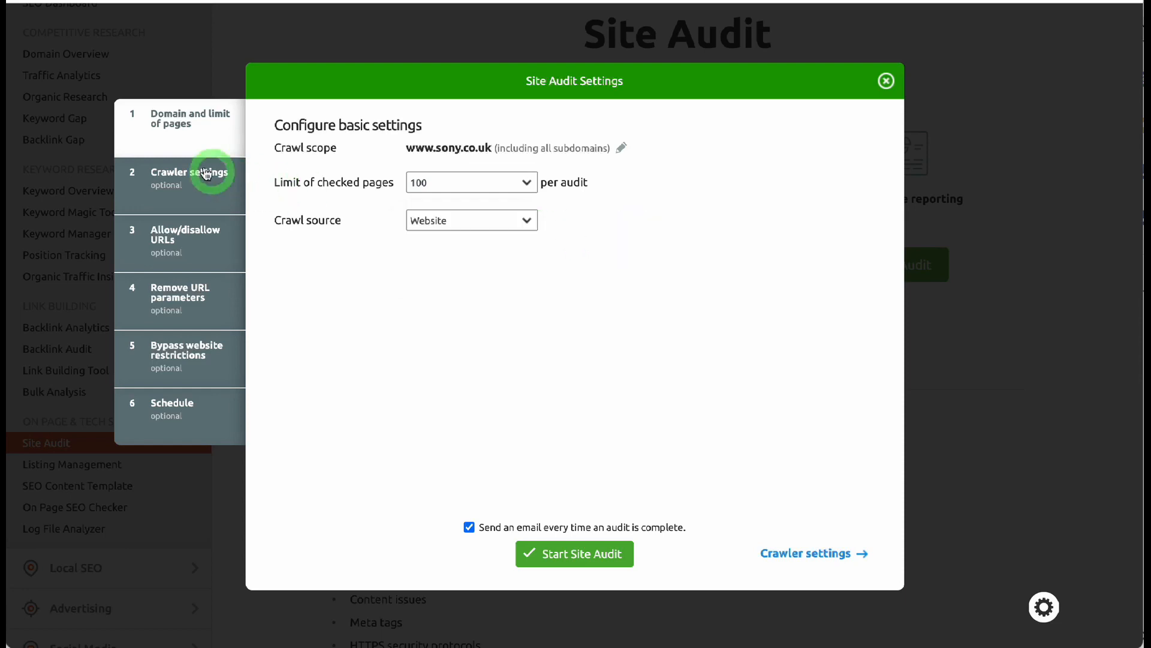
- Open the crawler settings and view the available user agents, keeping SiteAuditBot-Mobile
{"action": "left_click", "coordinate": [187, 192]}
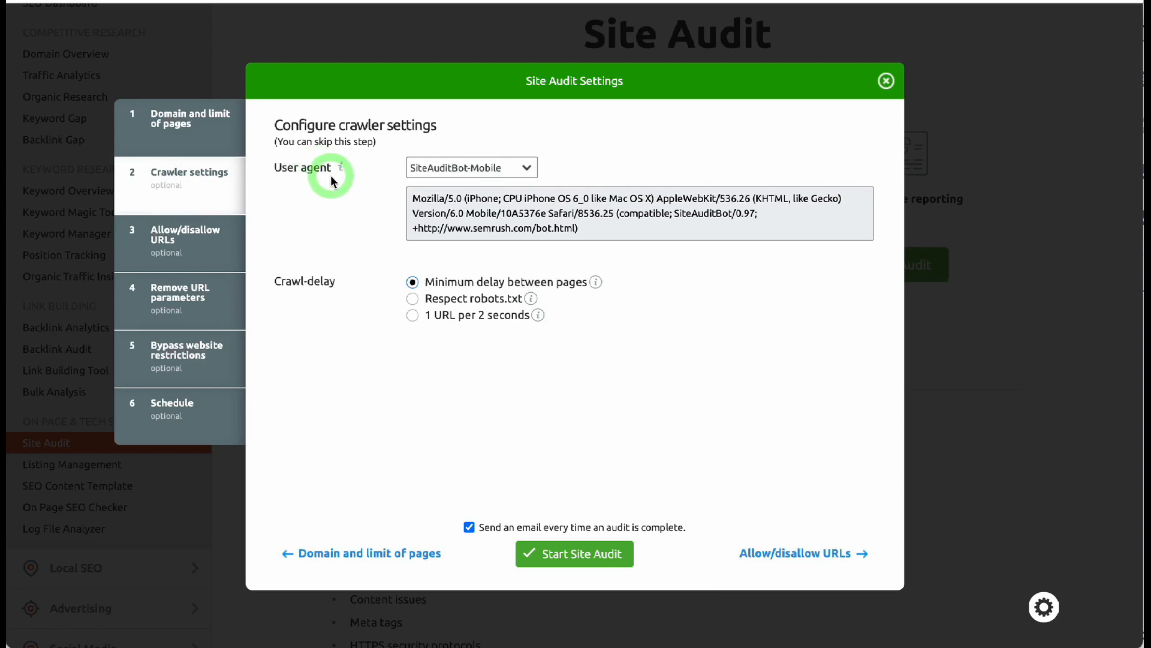
{"action": "left_click", "coordinate": [528, 169]}
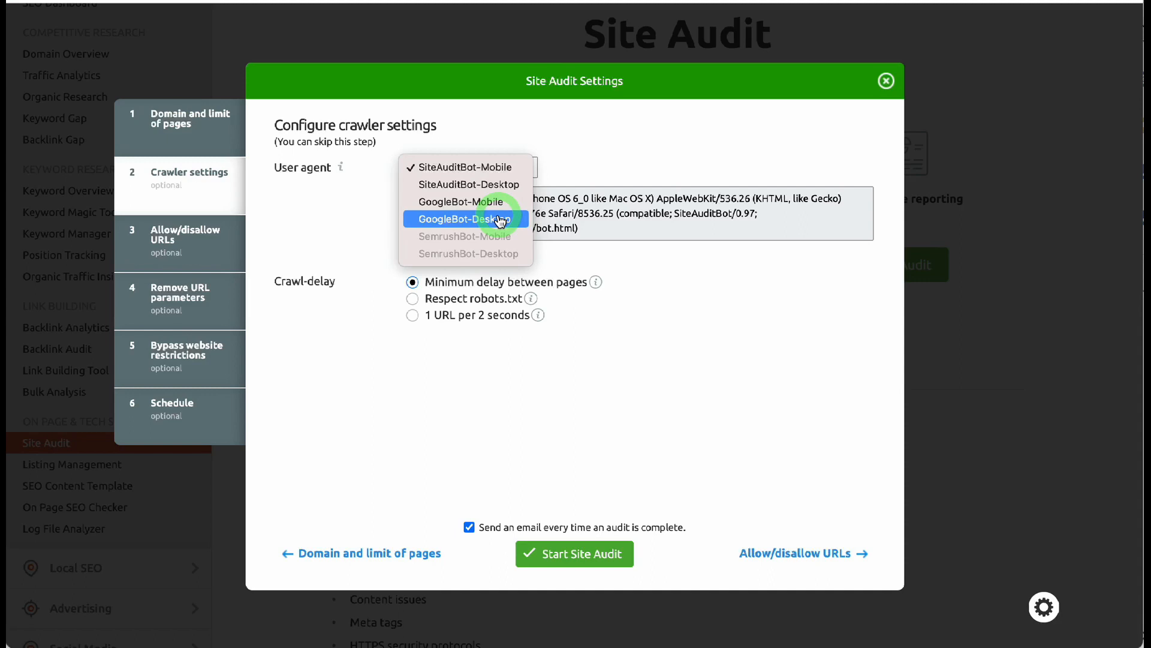
{"action": "left_click", "coordinate": [693, 258]}
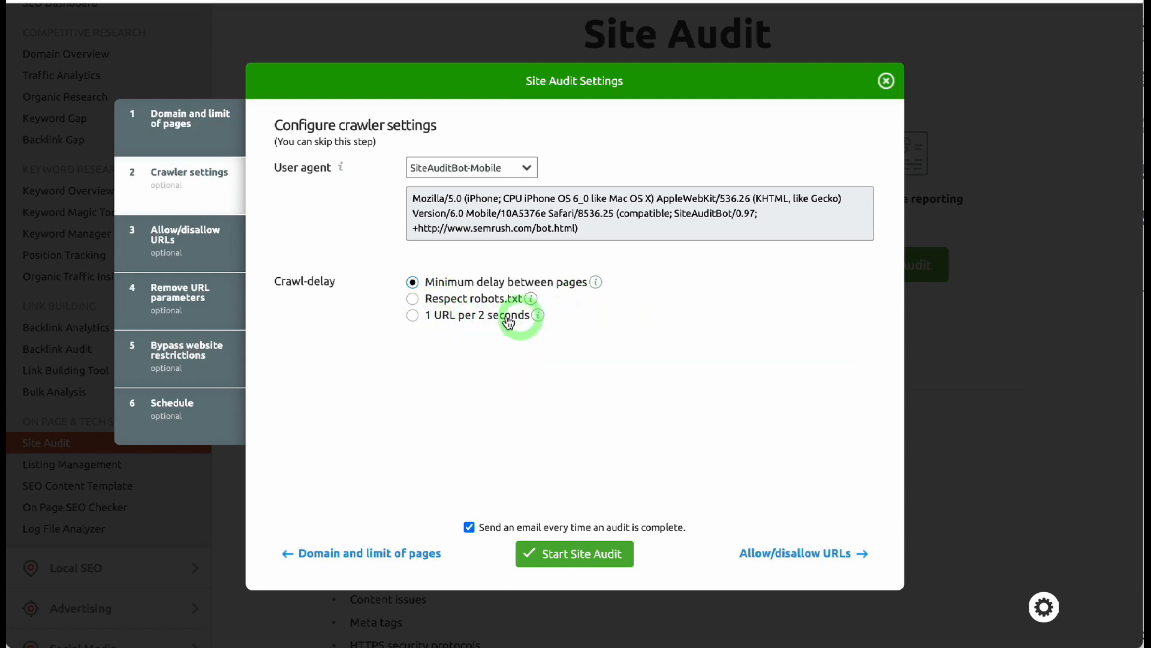
- Try the crawl-delay options Respect robots.txt, Minimum delay between pages and 1 URL per 2 seconds
{"action": "left_click", "coordinate": [419, 303]}
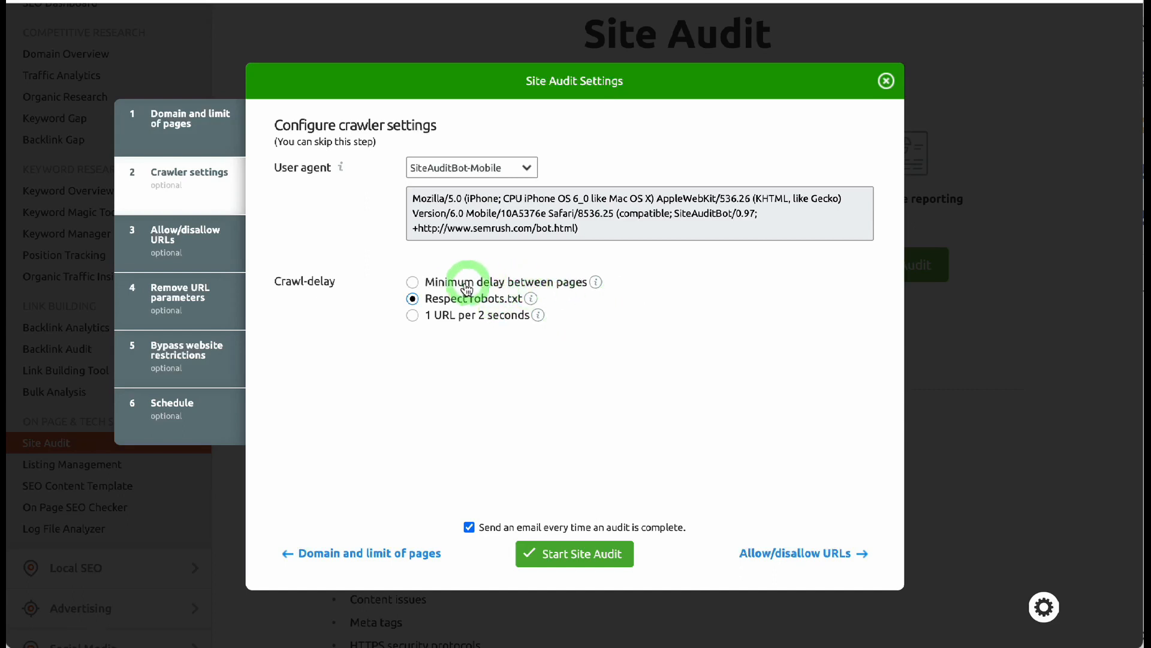
{"action": "mouse_move", "coordinate": [597, 292]}
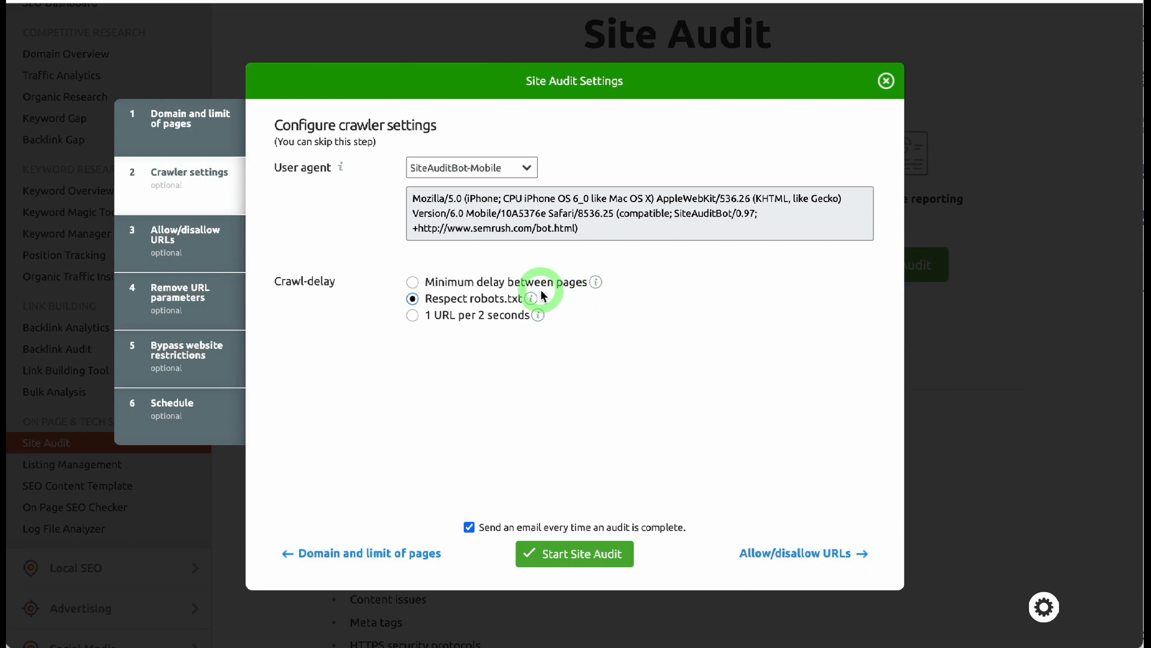
{"action": "left_click", "coordinate": [412, 282]}
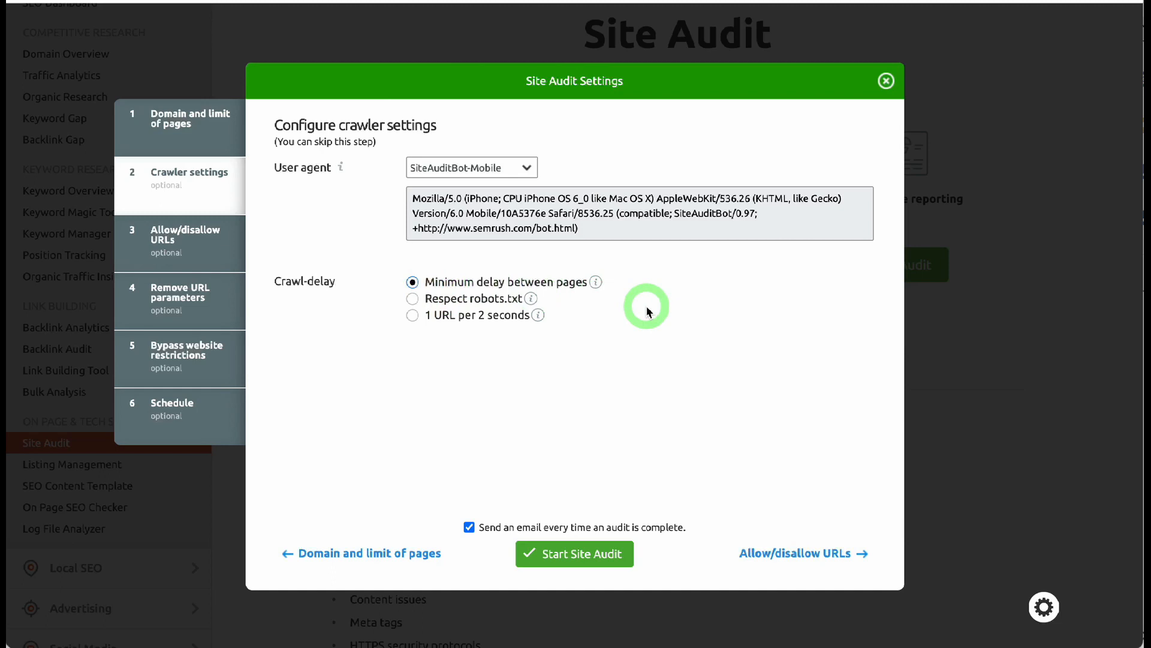
{"action": "mouse_move", "coordinate": [594, 283]}
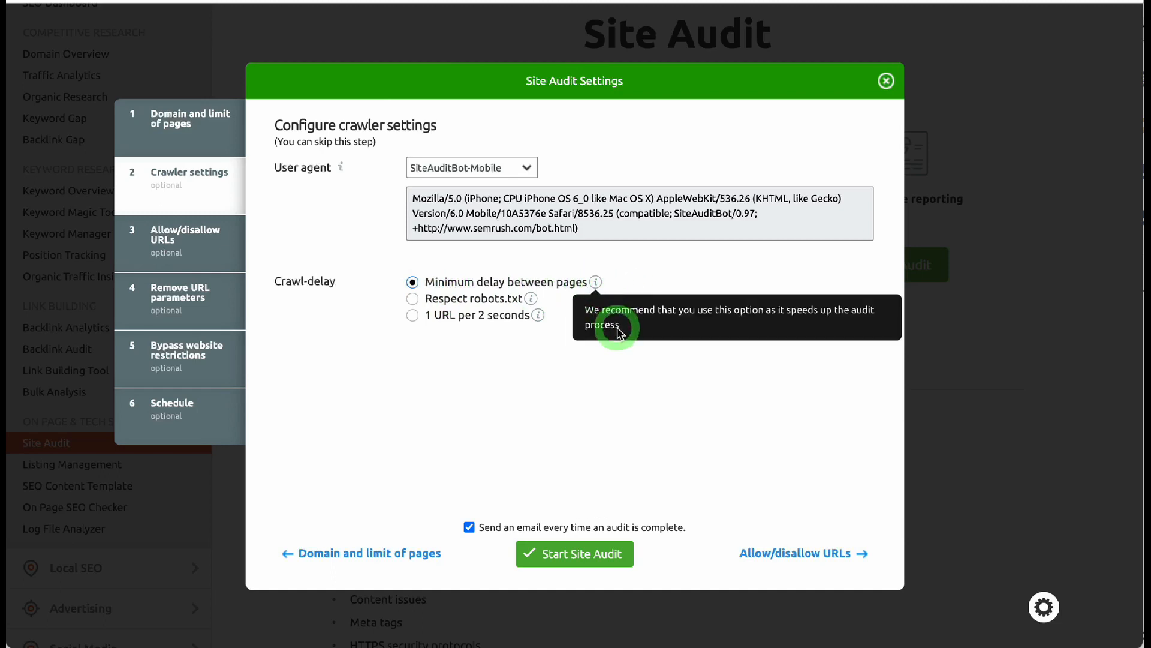
{"action": "left_click", "coordinate": [412, 316]}
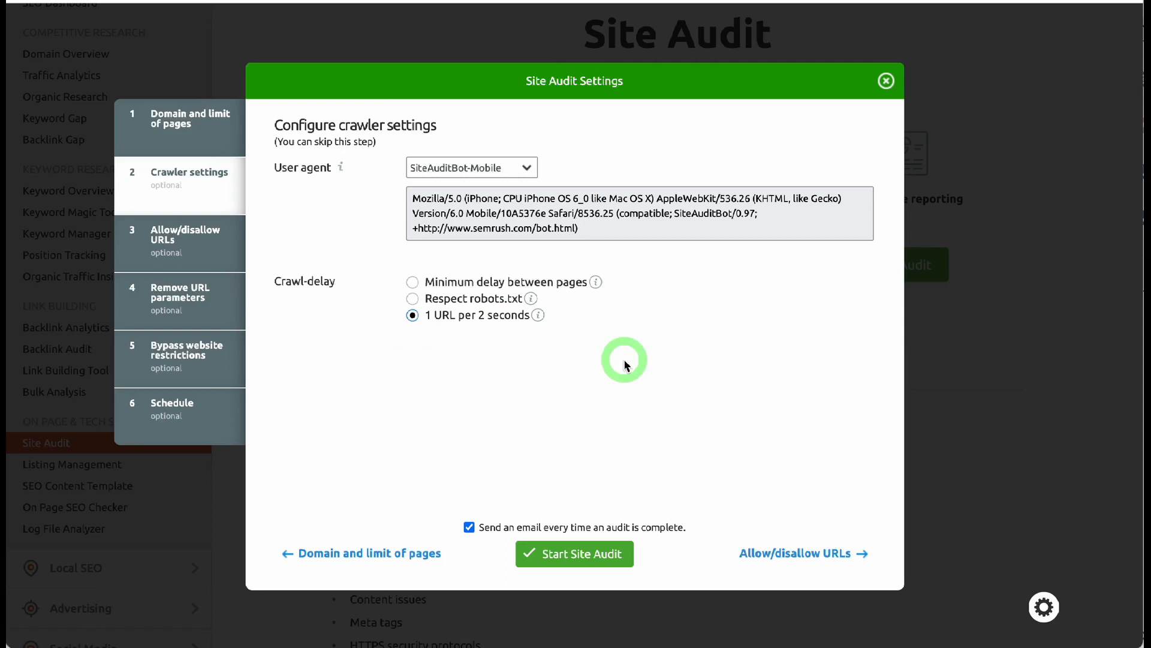
- Set the crawl delay to Respect robots.txt
{"action": "left_click", "coordinate": [413, 299]}
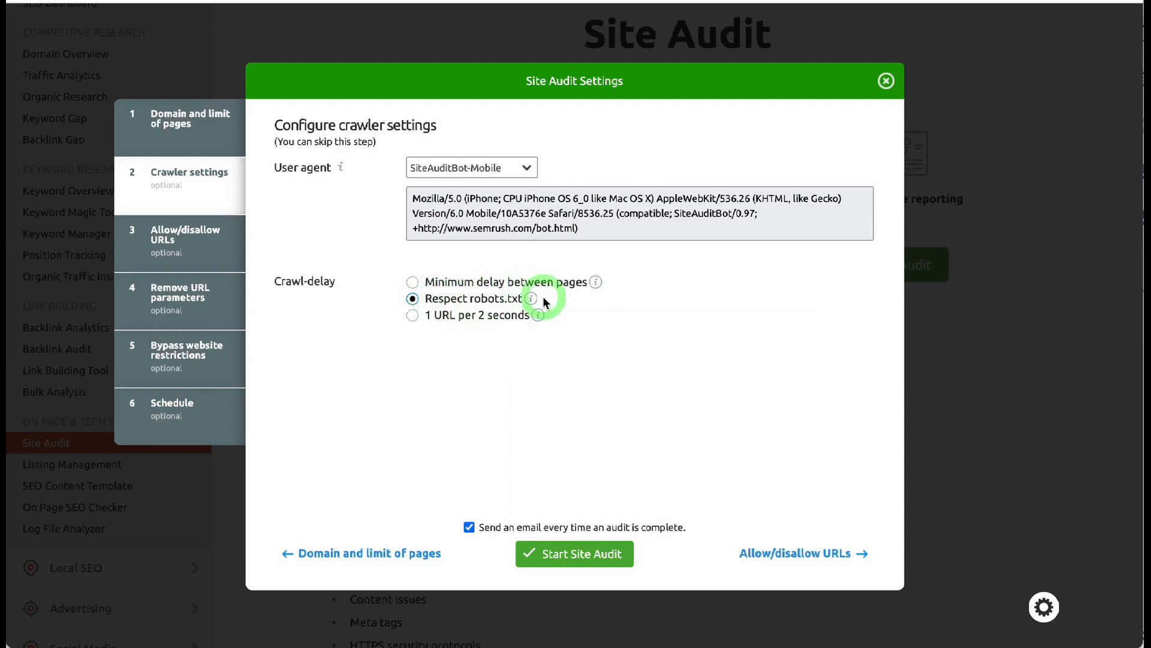
{"action": "mouse_move", "coordinate": [532, 303]}
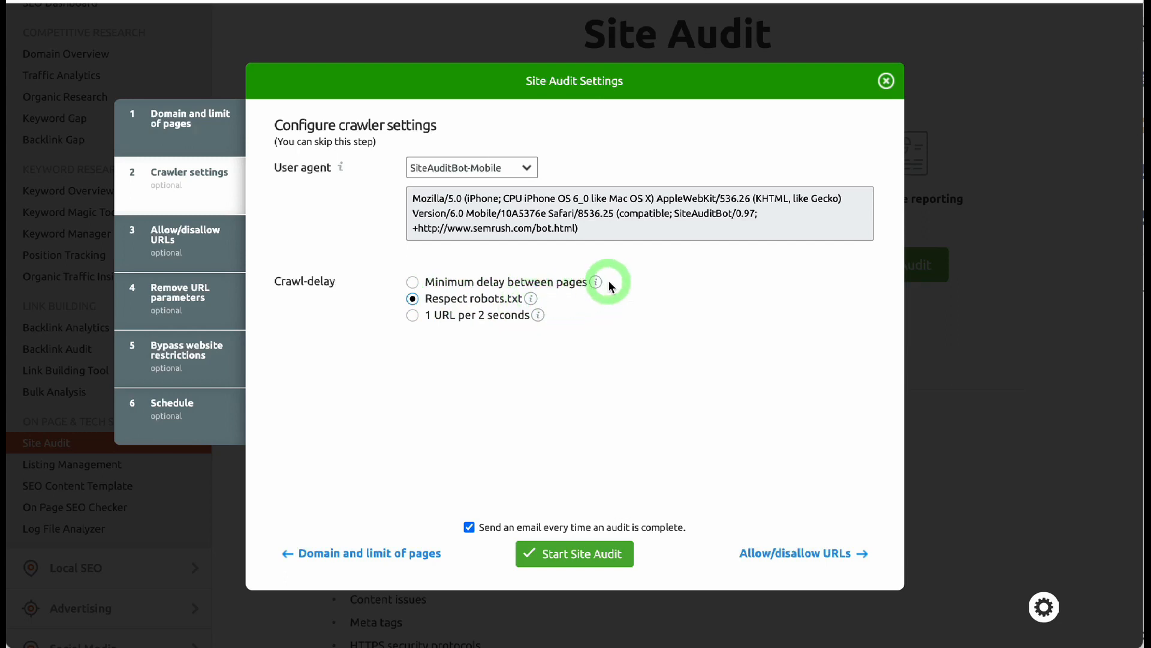
{"action": "mouse_move", "coordinate": [603, 285]}
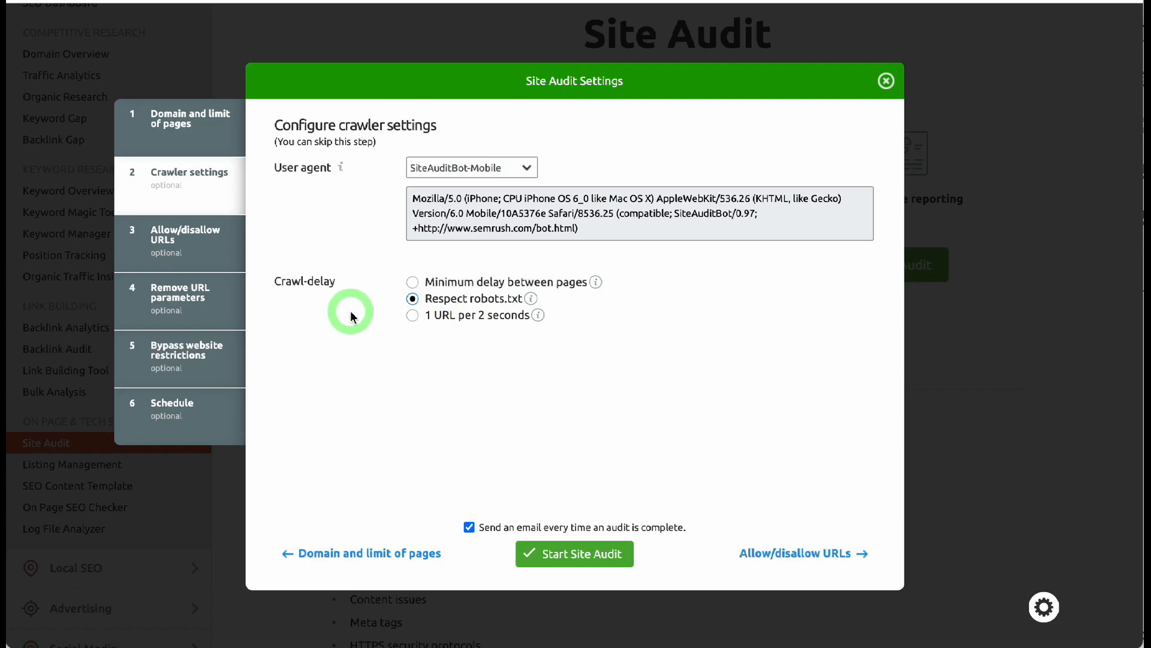
- Review the optional settings for allowed and disallowed URLs and the explanation of removing URL parameters, leaving both empty
{"action": "left_click", "coordinate": [165, 237]}
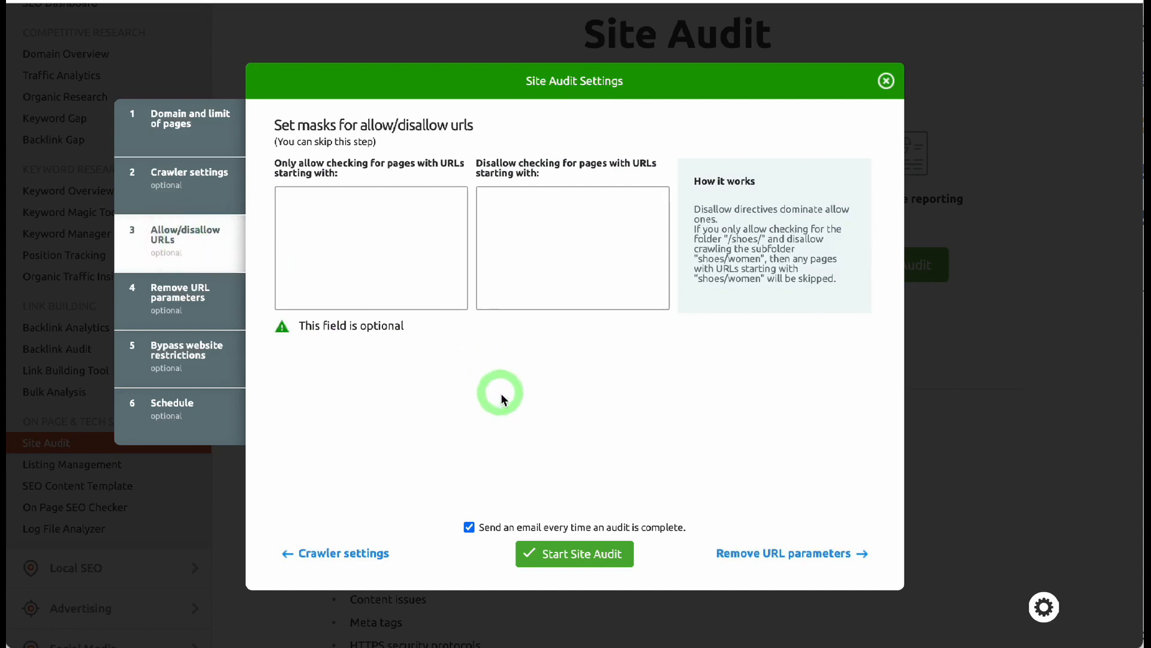
{"action": "left_click", "coordinate": [333, 203]}
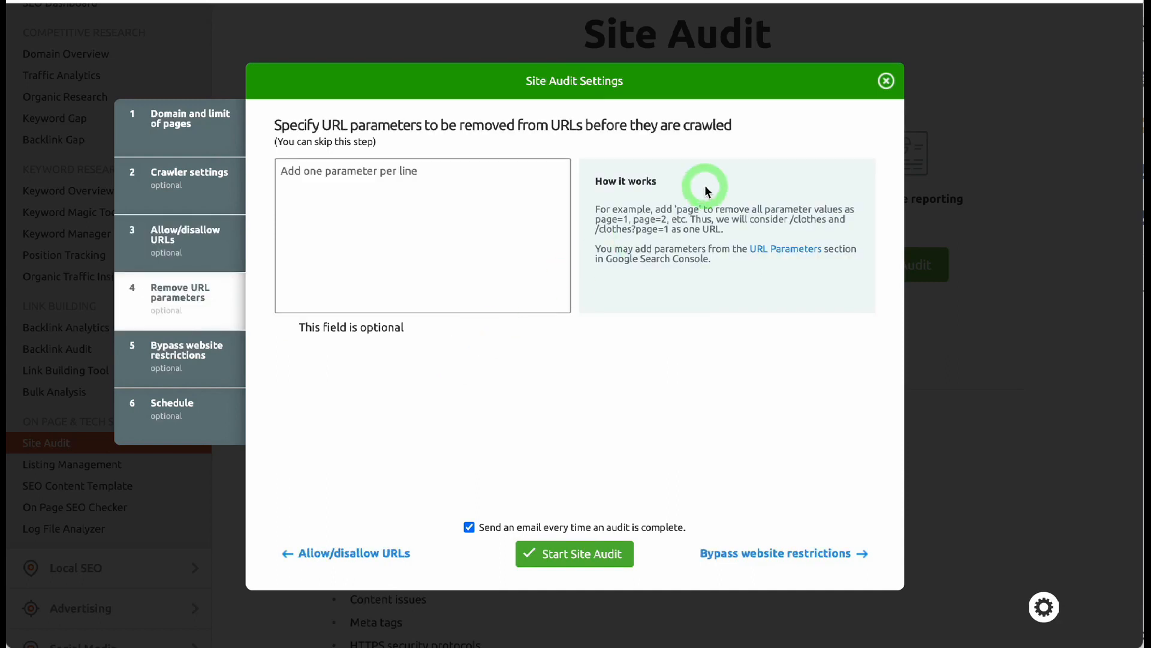
{"action": "left_click_drag", "start_coordinate": [596, 222], "coordinate": [633, 220]}
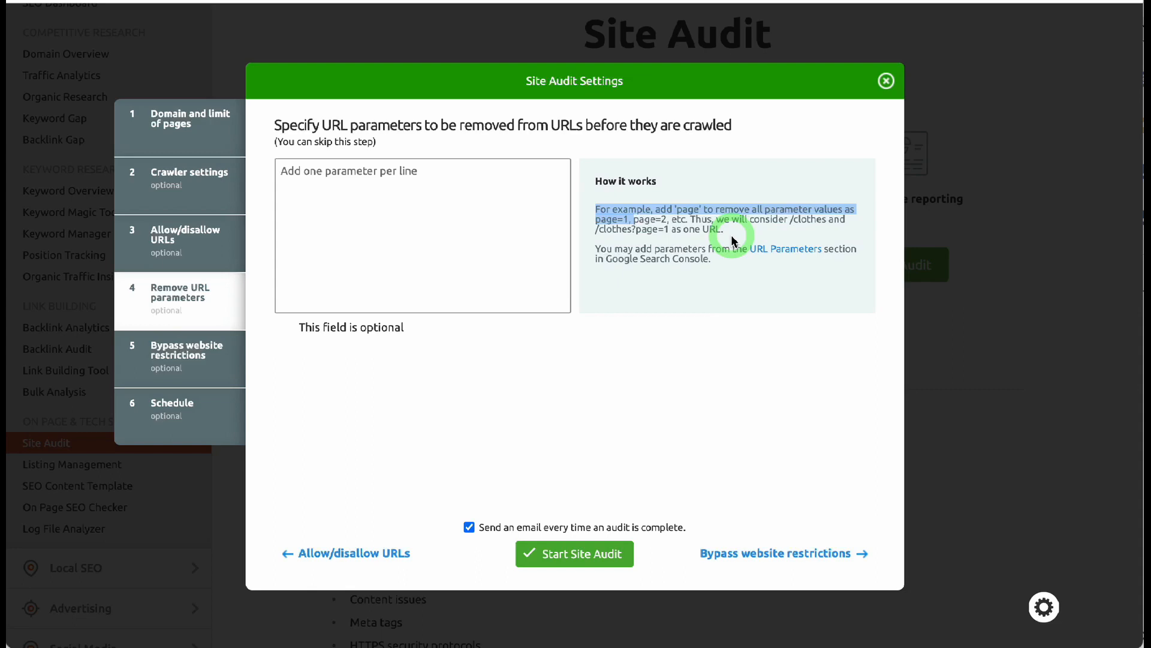
{"action": "left_click", "coordinate": [561, 342]}
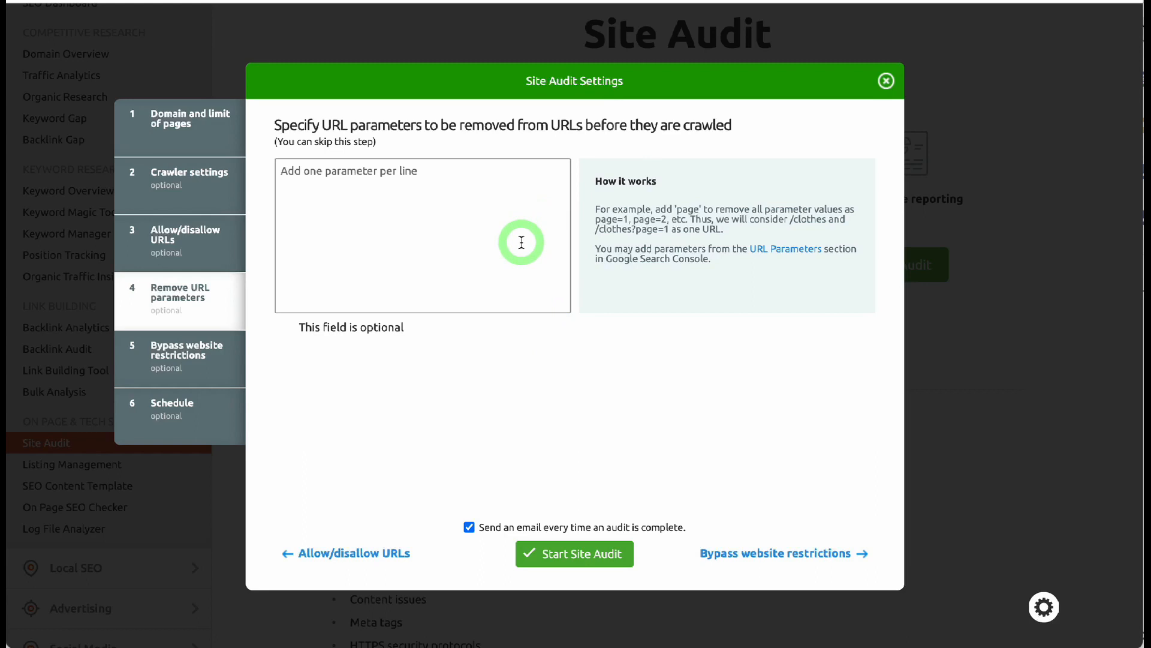
- Review the options for bypassing website restrictions and the available audit schedules, keeping Weekly, Every Saturday
{"action": "left_click", "coordinate": [183, 357]}
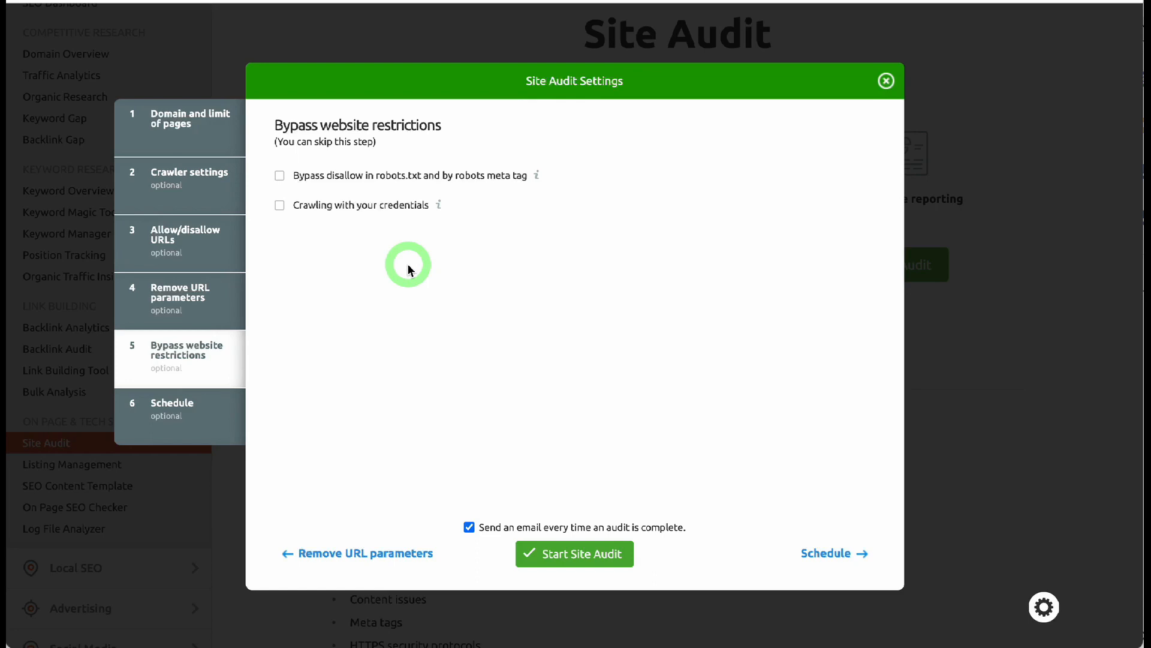
{"action": "left_click", "coordinate": [178, 421]}
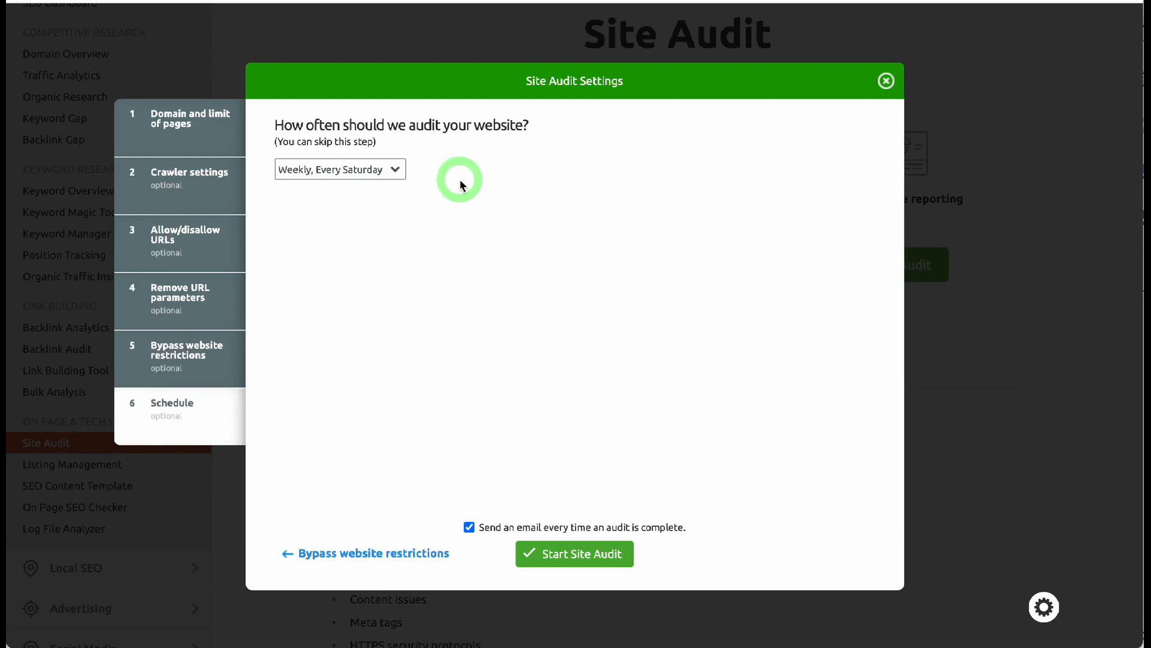
{"action": "left_click", "coordinate": [401, 178]}
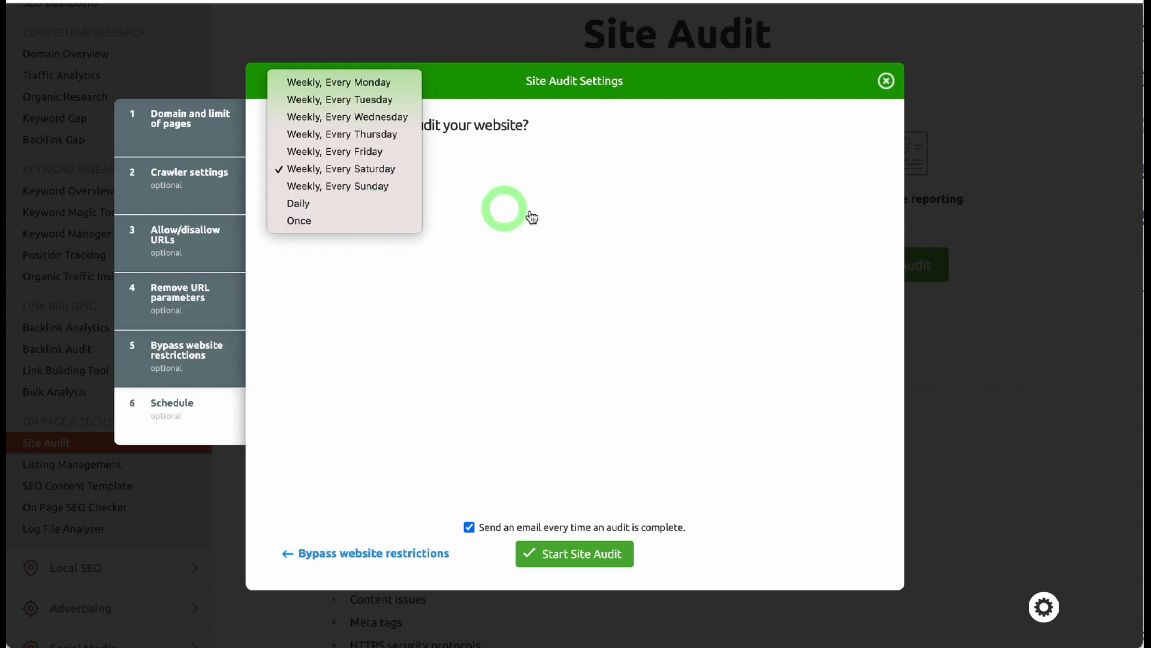
{"action": "left_click", "coordinate": [535, 231]}
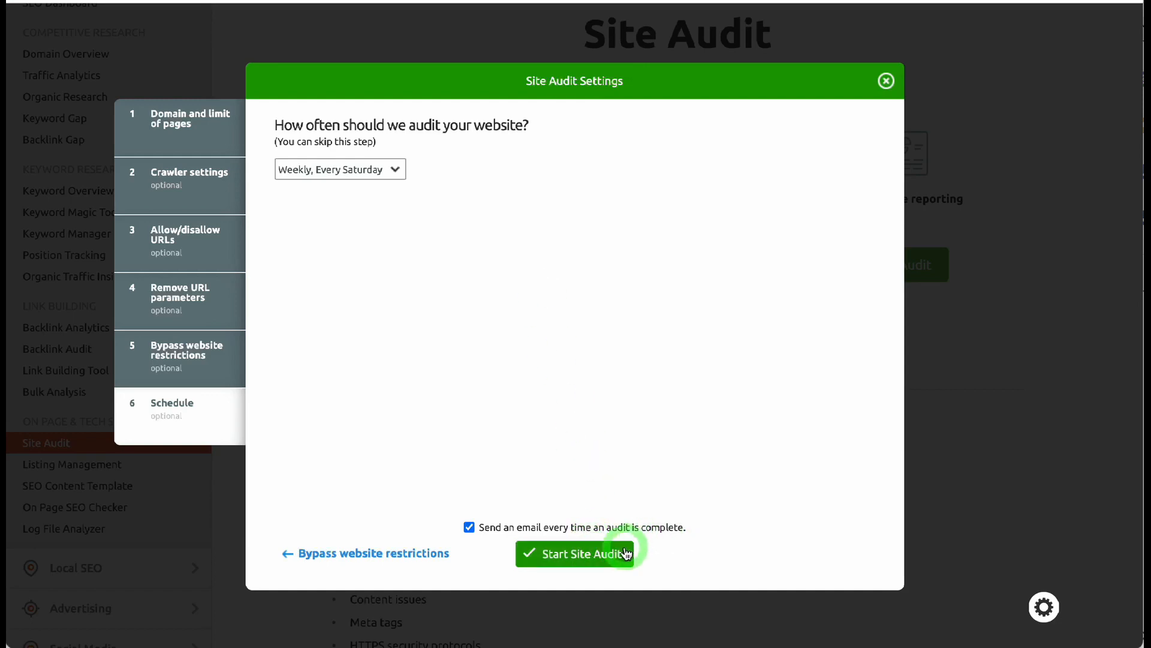
- Turn off the email sent when an audit is complete, start the site audit and look across its project overview columns
{"action": "left_click", "coordinate": [469, 527]}
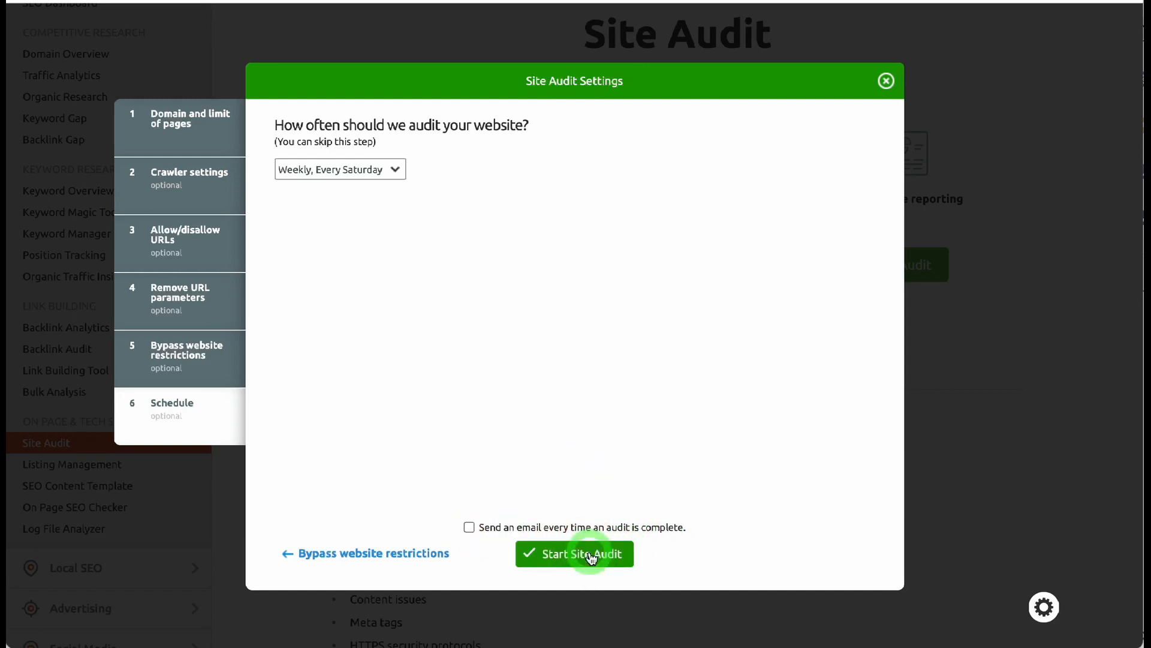
{"action": "left_click", "coordinate": [592, 555]}
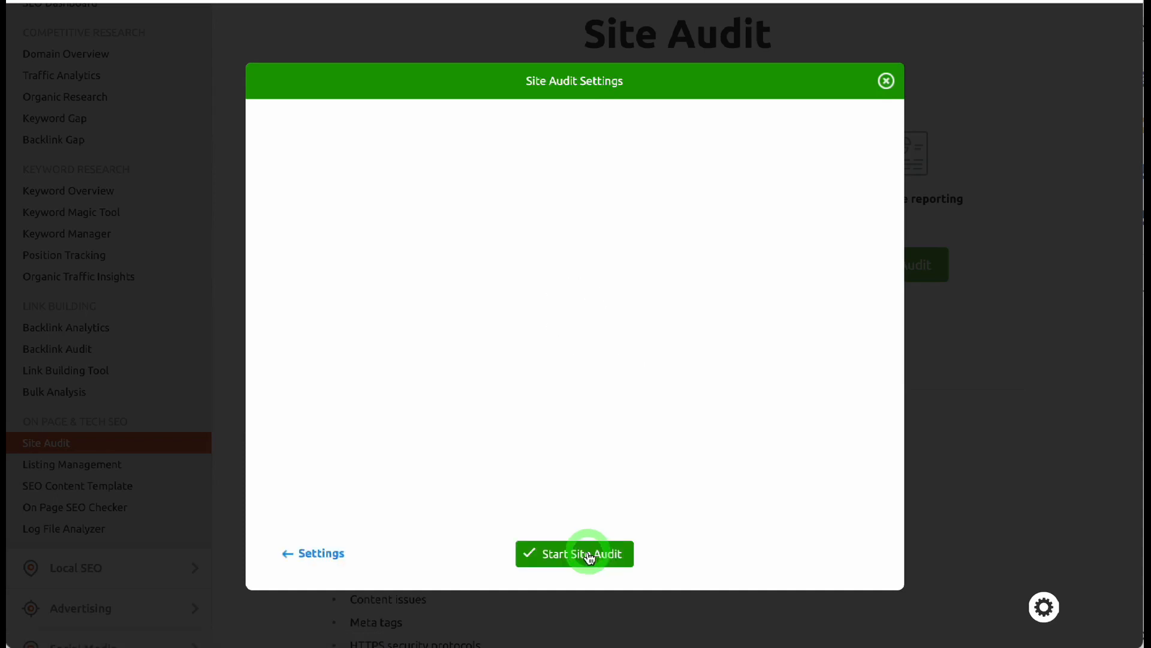
{"action": "left_click", "coordinate": [591, 557]}
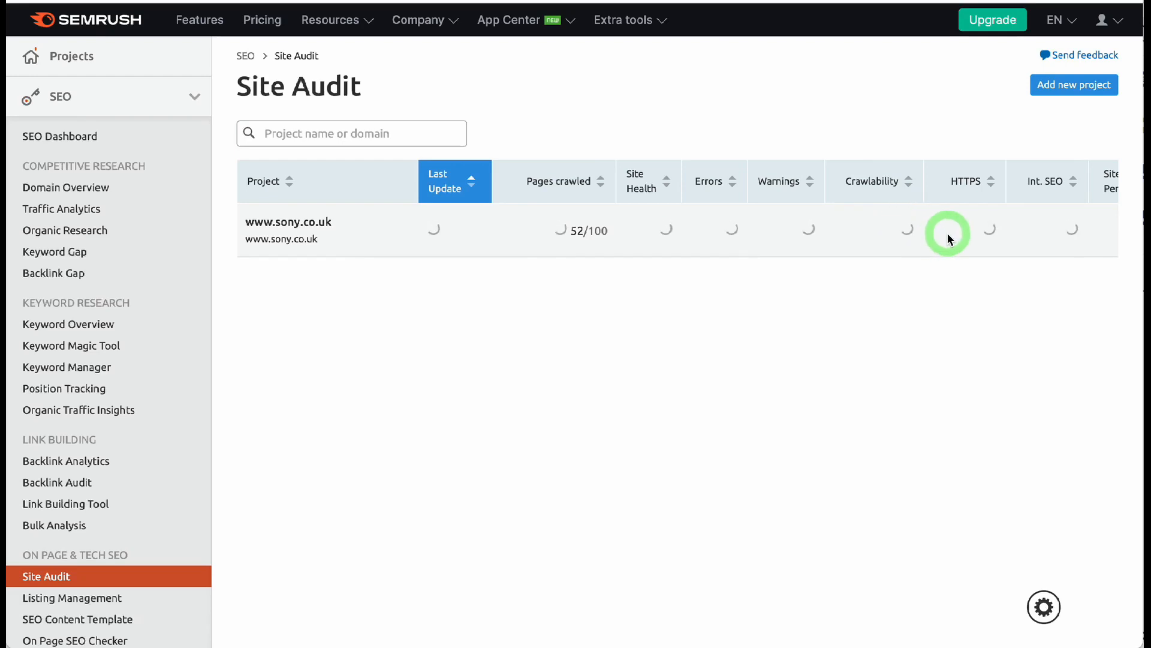
{"action": "scroll", "coordinate": [949, 232], "scroll_direction": "right", "scroll_amount": 3}
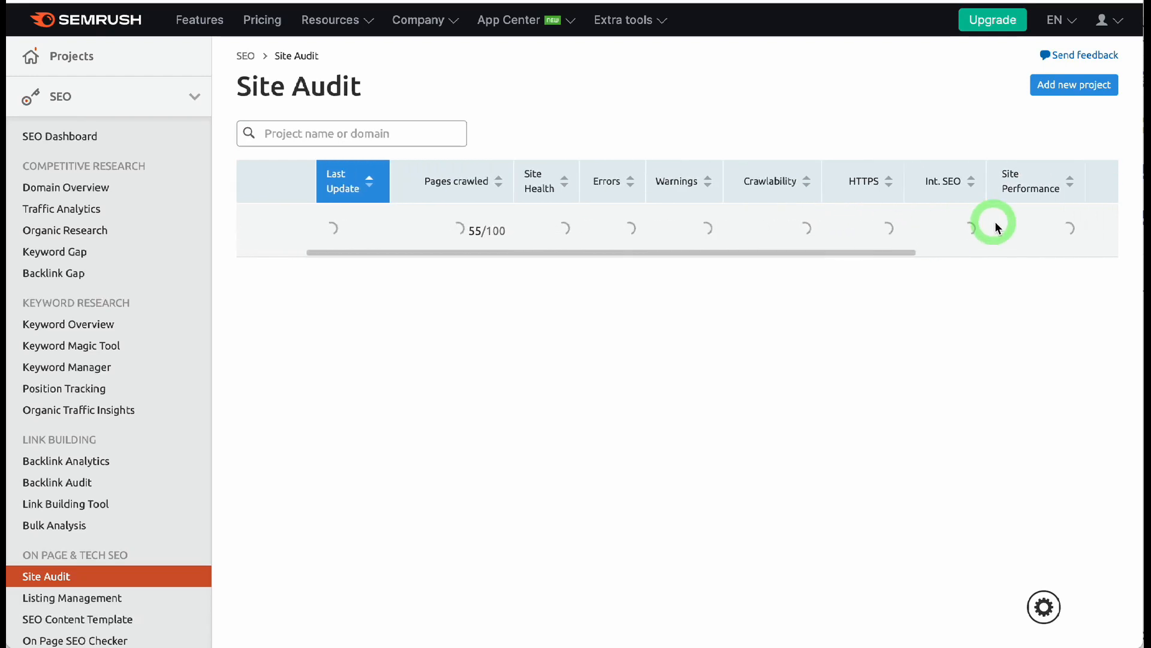
{"action": "scroll", "coordinate": [1020, 221], "scroll_direction": "left", "scroll_amount": 3}
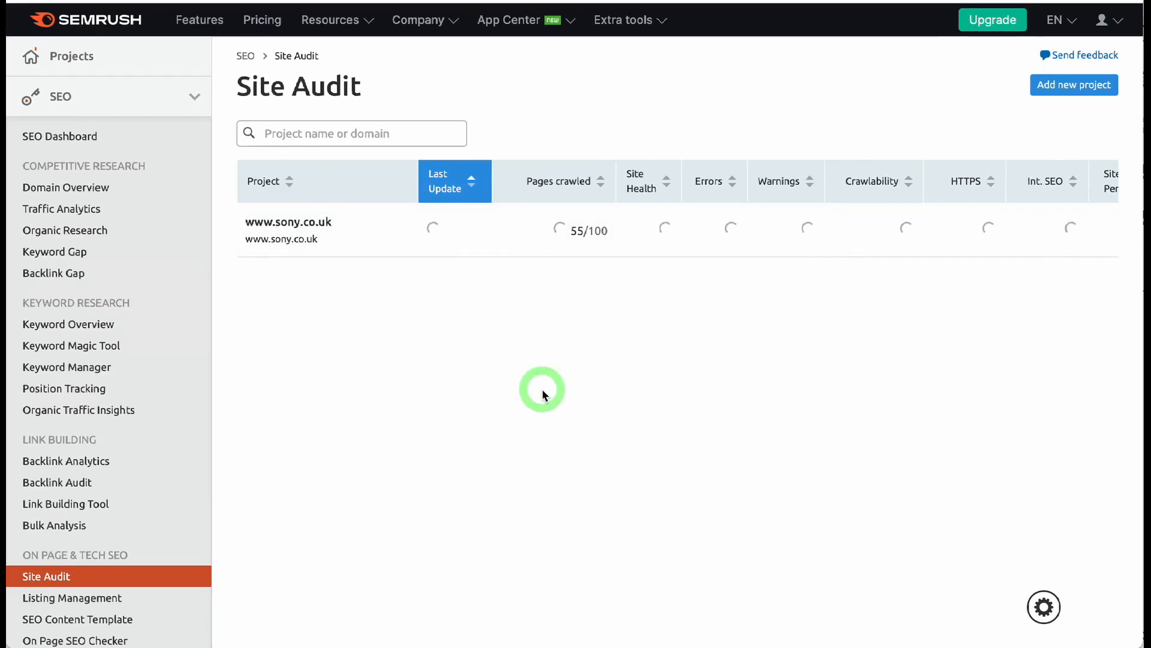